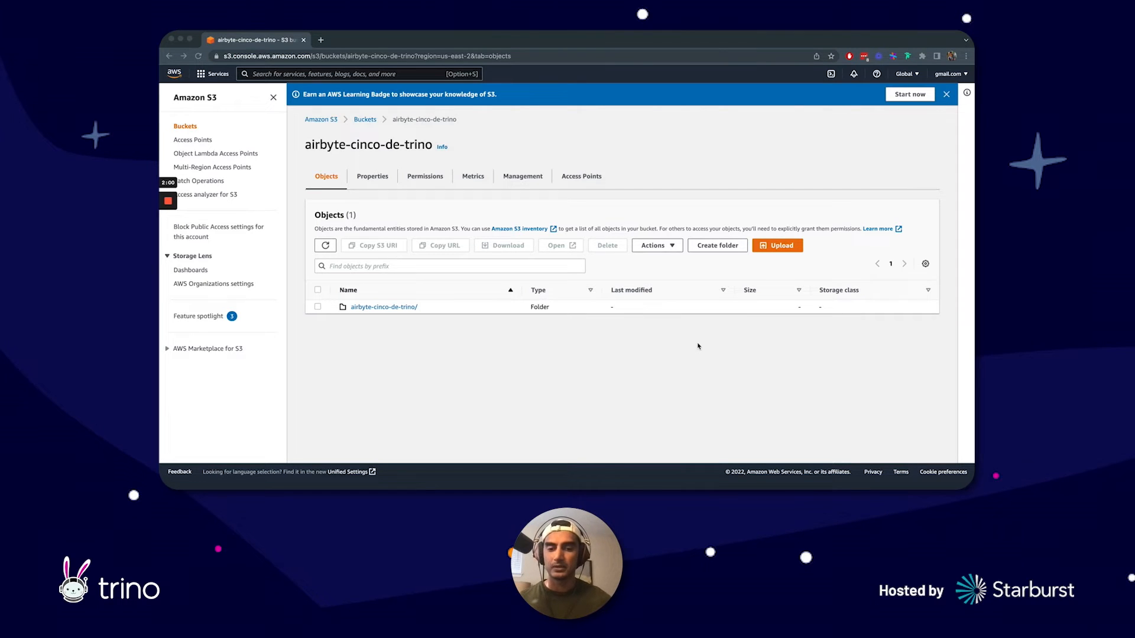
Step: Switch to the terminal, clear its output and run docker-compose up in the airbyte folder
left_click(569, 485)
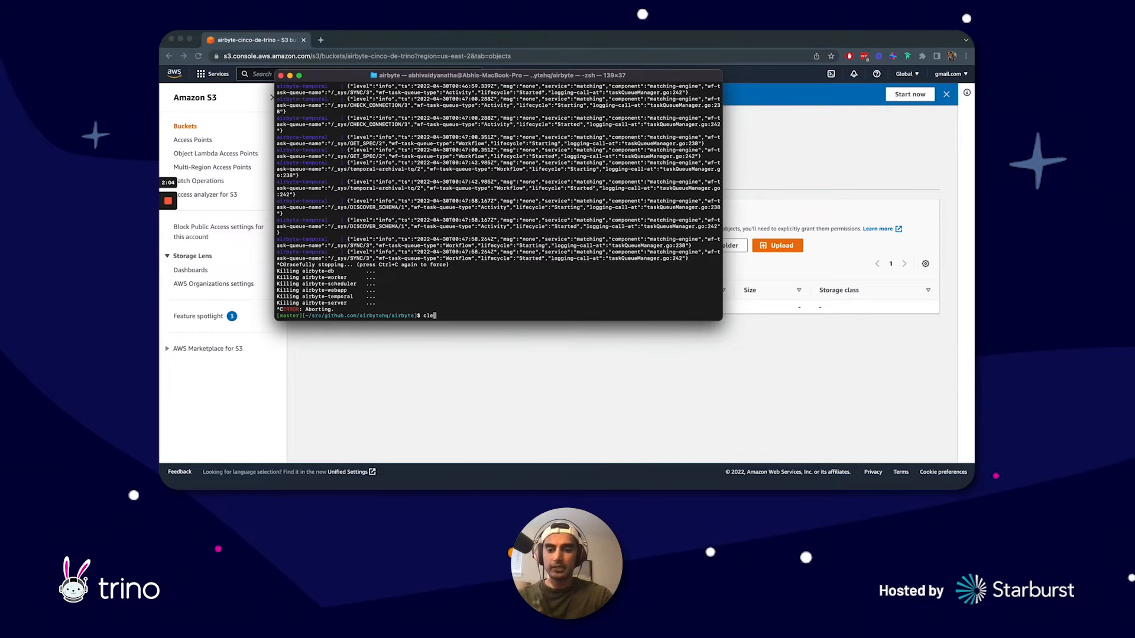
key("ctrl+l")
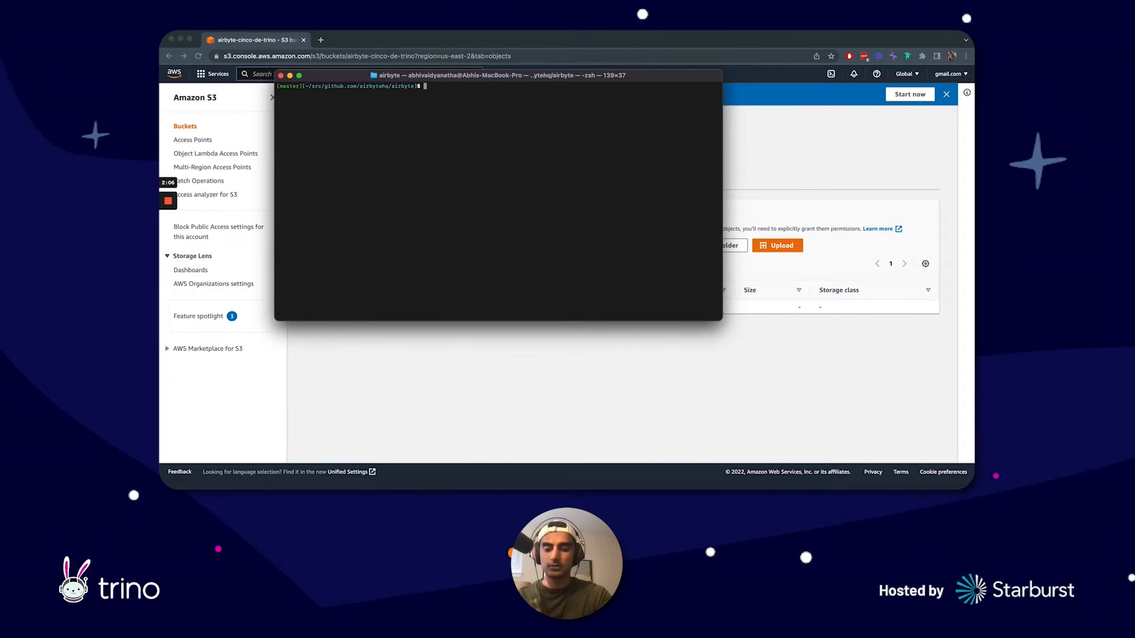
type("docker-compose u")
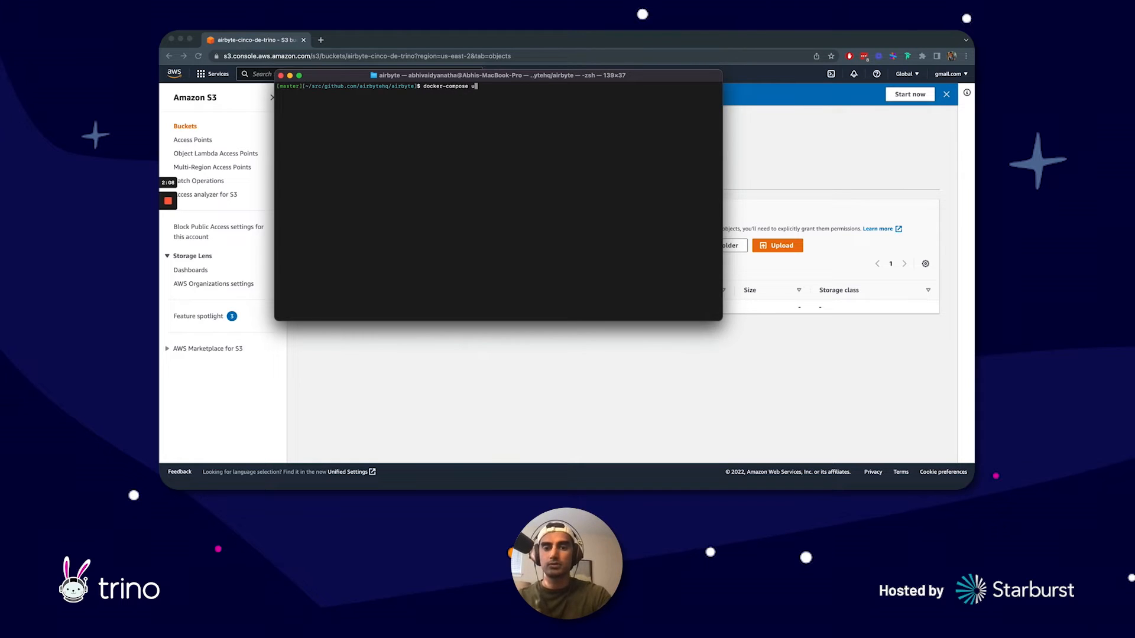
type("p")
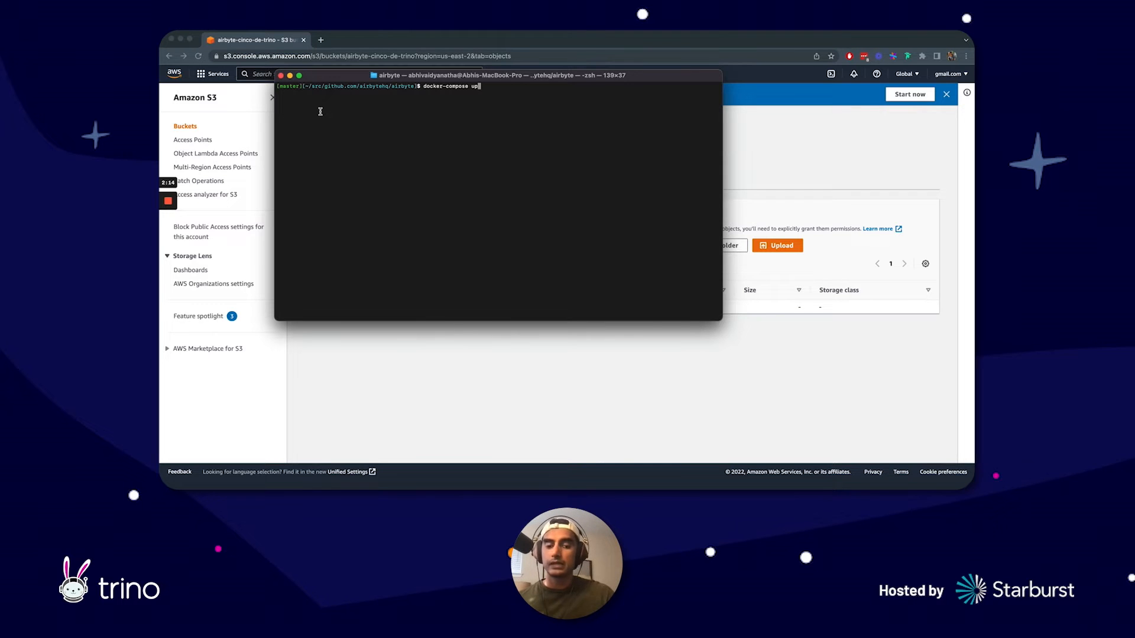
key("Return")
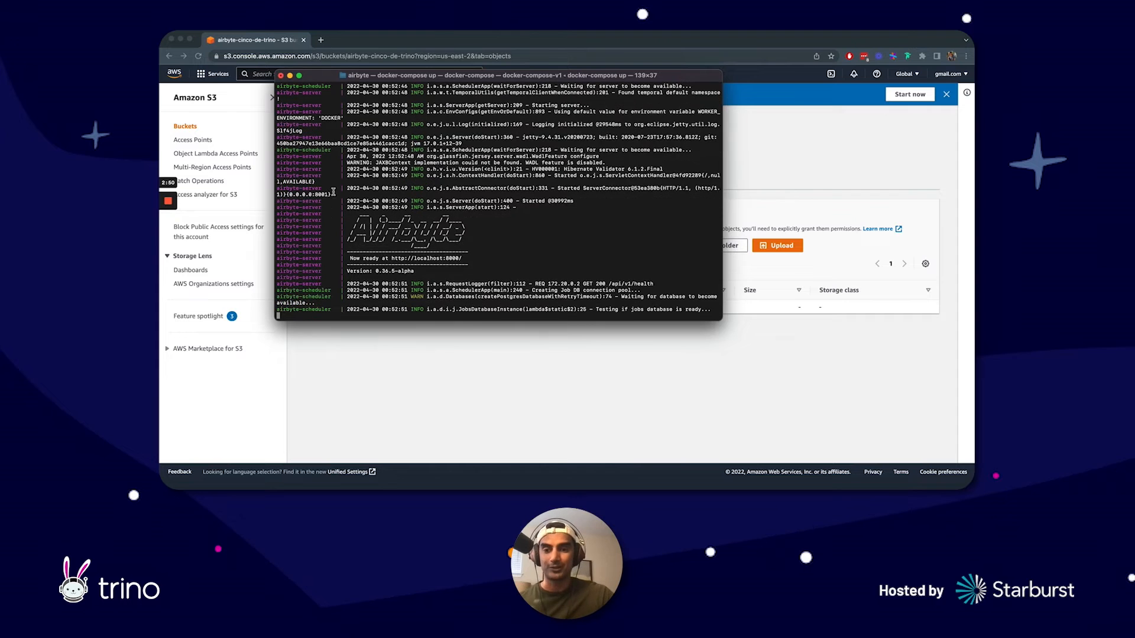
Step: Return to the browser and open localhost:8000 in a new tab
left_click(403, 395)
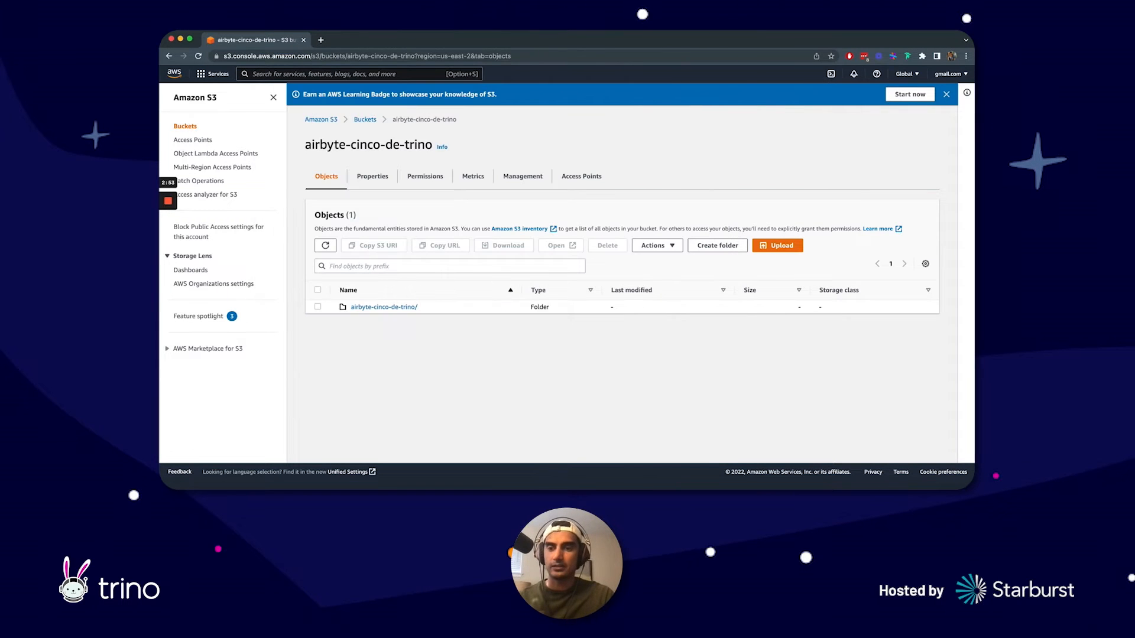
left_click(322, 41)
type("localhost:8000")
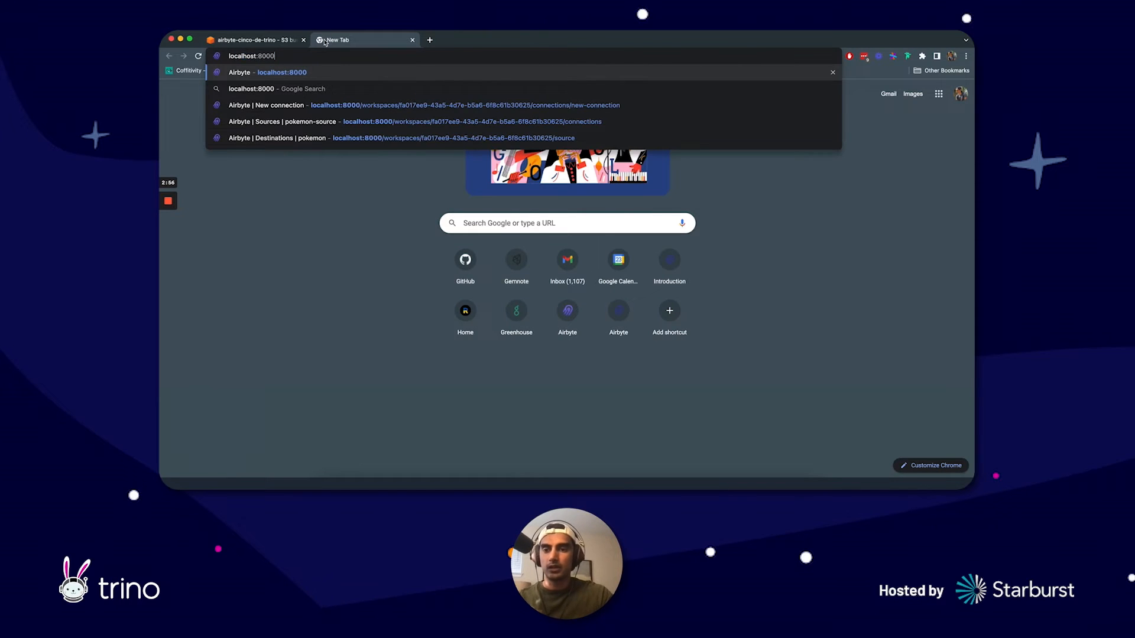
key("Return")
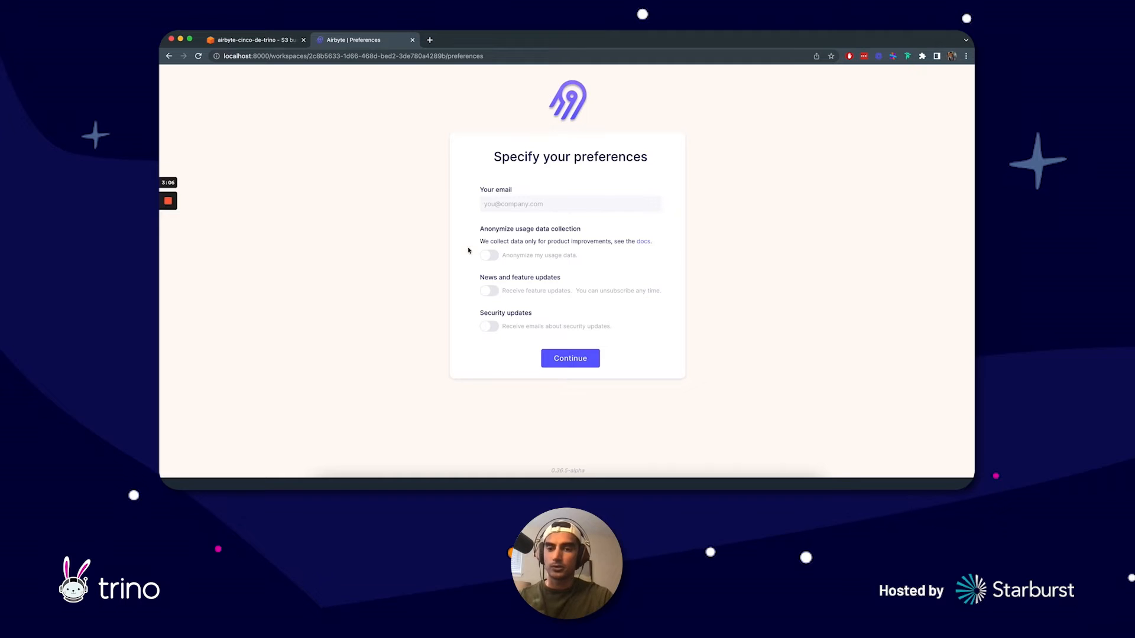
Step: Fill in the e-mail address on the Airbyte preferences form and continue to the onboarding page
left_click(532, 205)
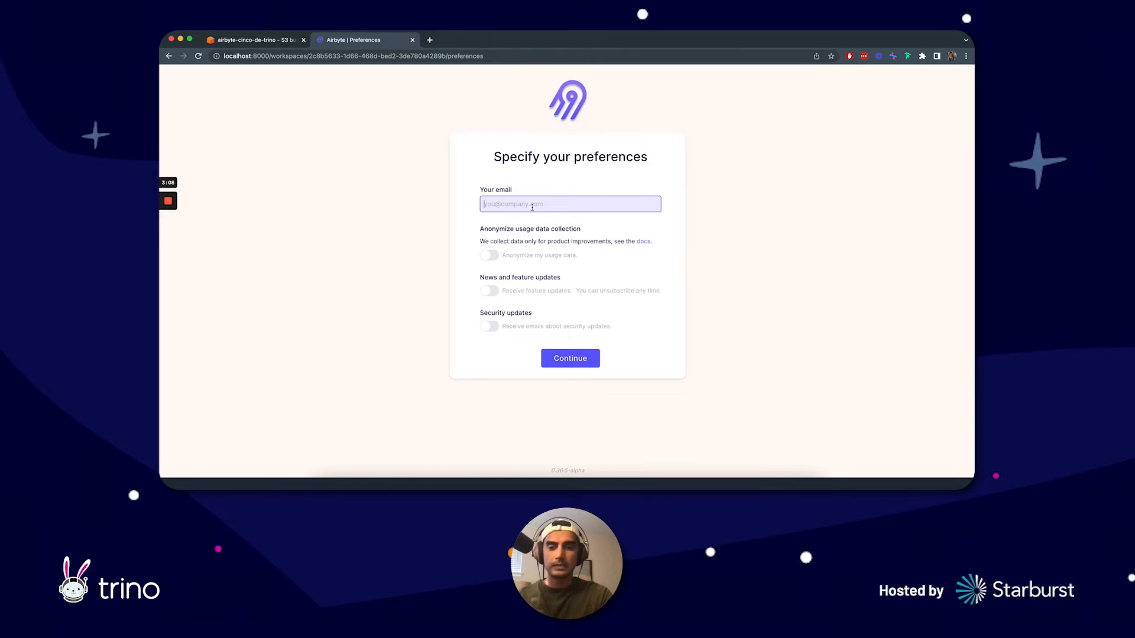
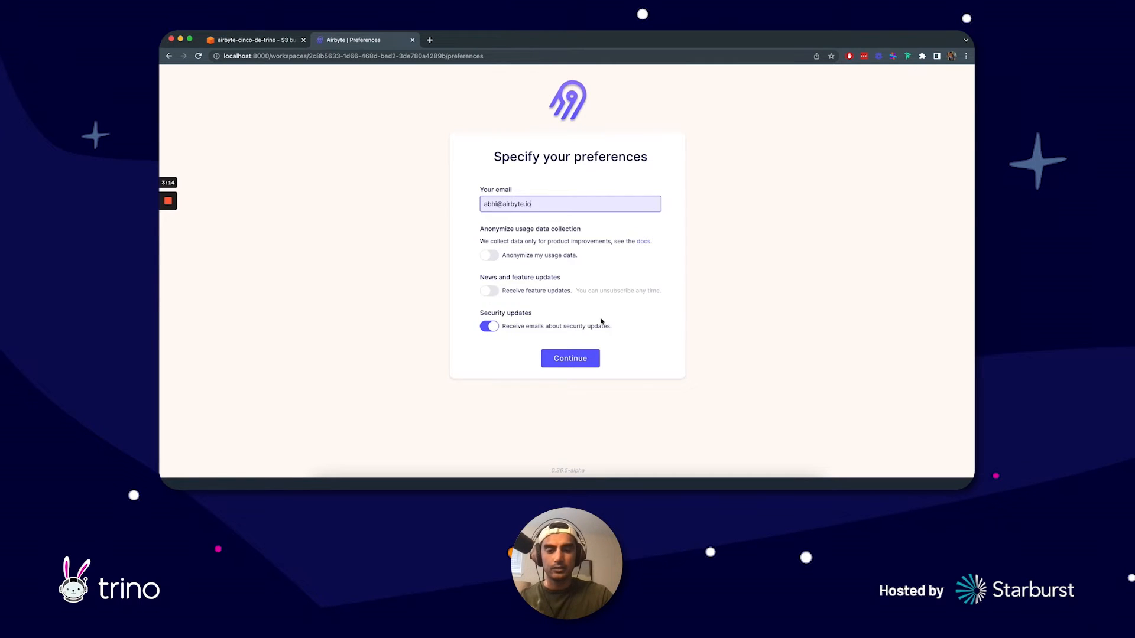
left_click(562, 358)
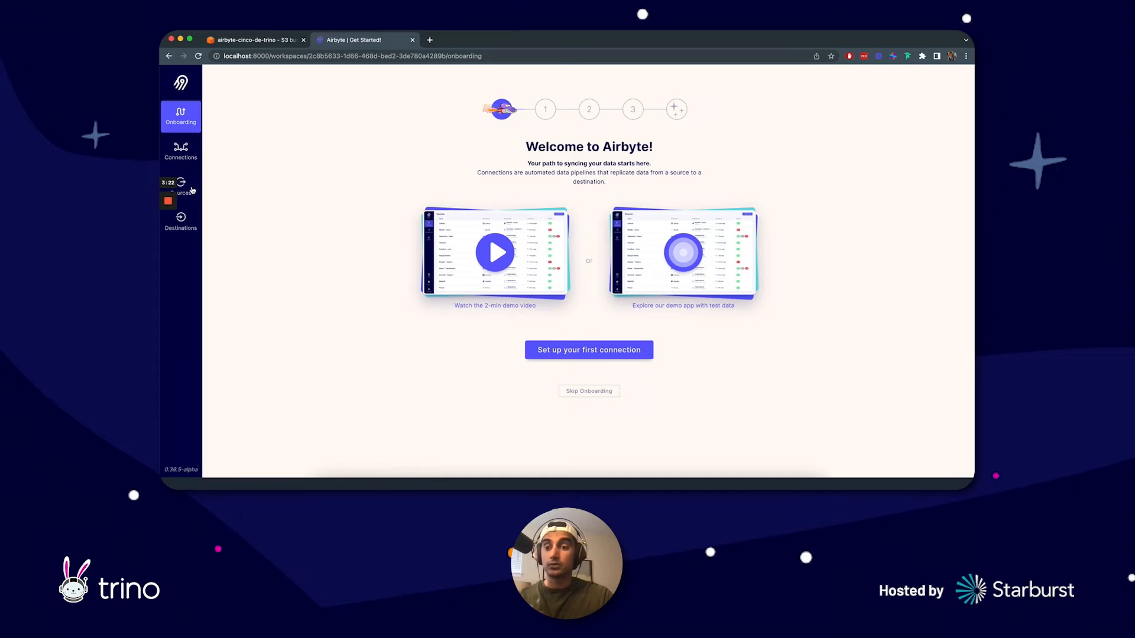
Step: Start a new source and choose PokeAPI as its source type
left_click(198, 190)
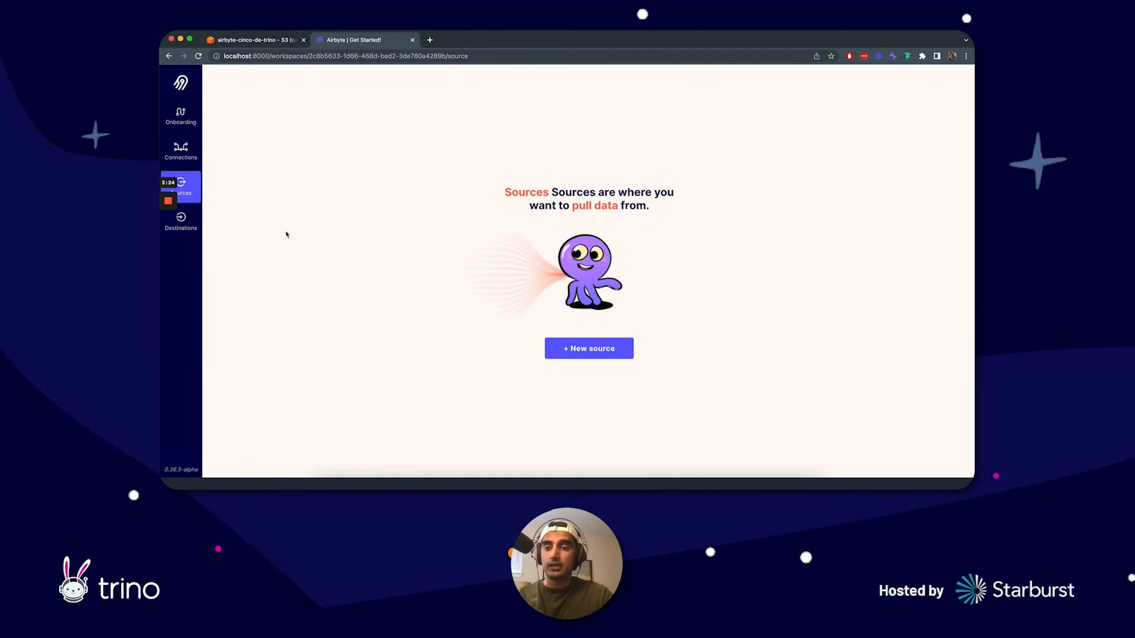
left_click(183, 222)
left_click(195, 192)
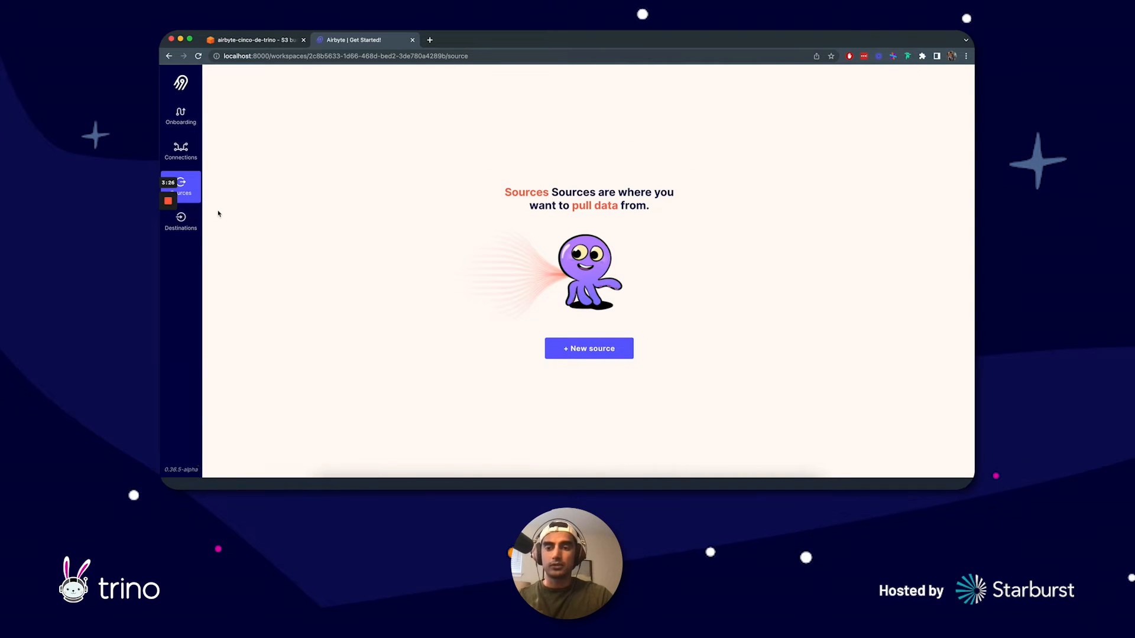
left_click(183, 113)
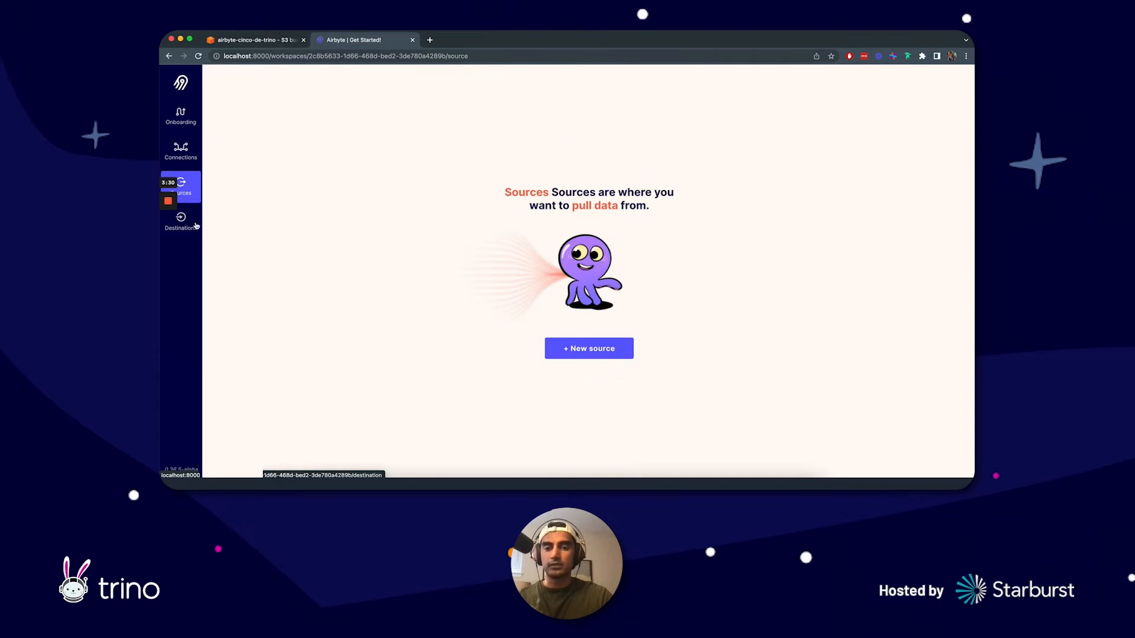
left_click(579, 352)
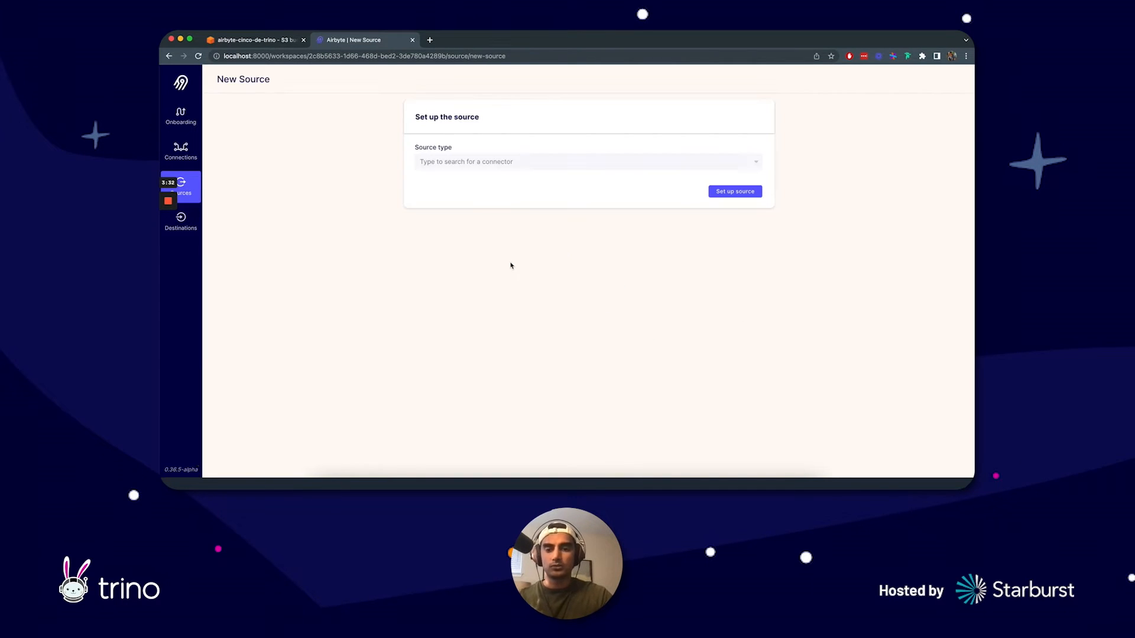
left_click(509, 167)
type("po")
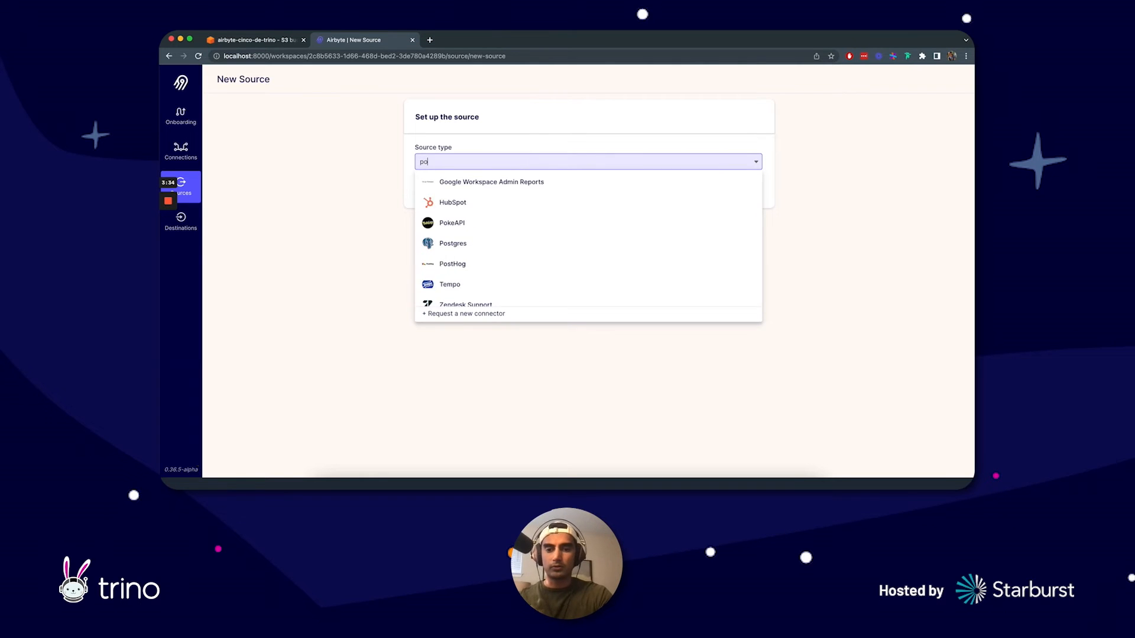
type("k")
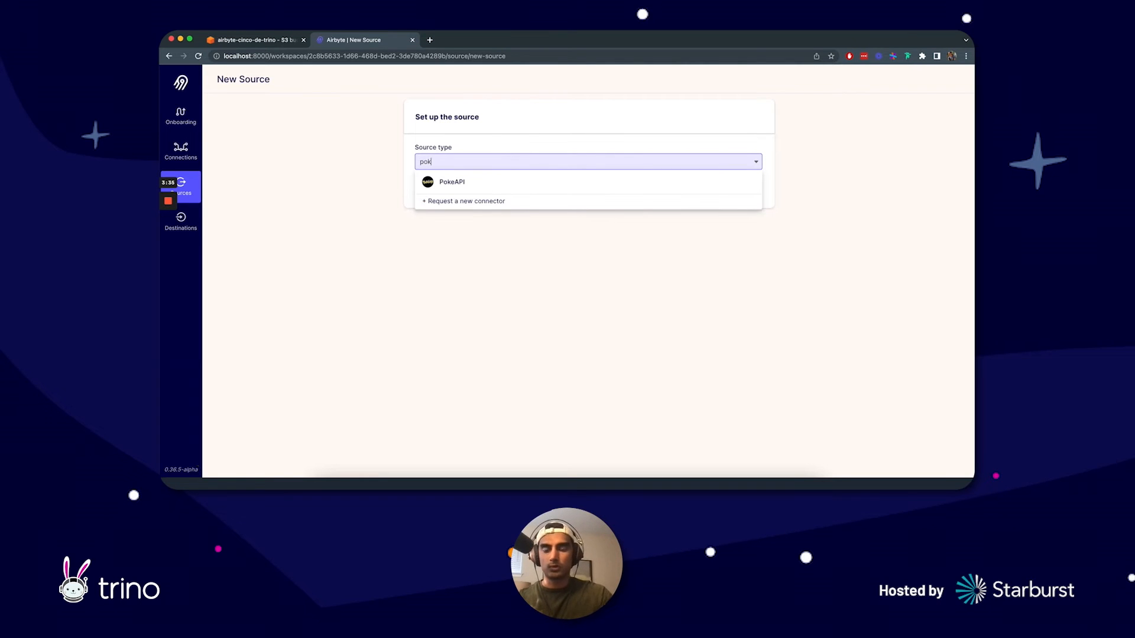
left_click(460, 185)
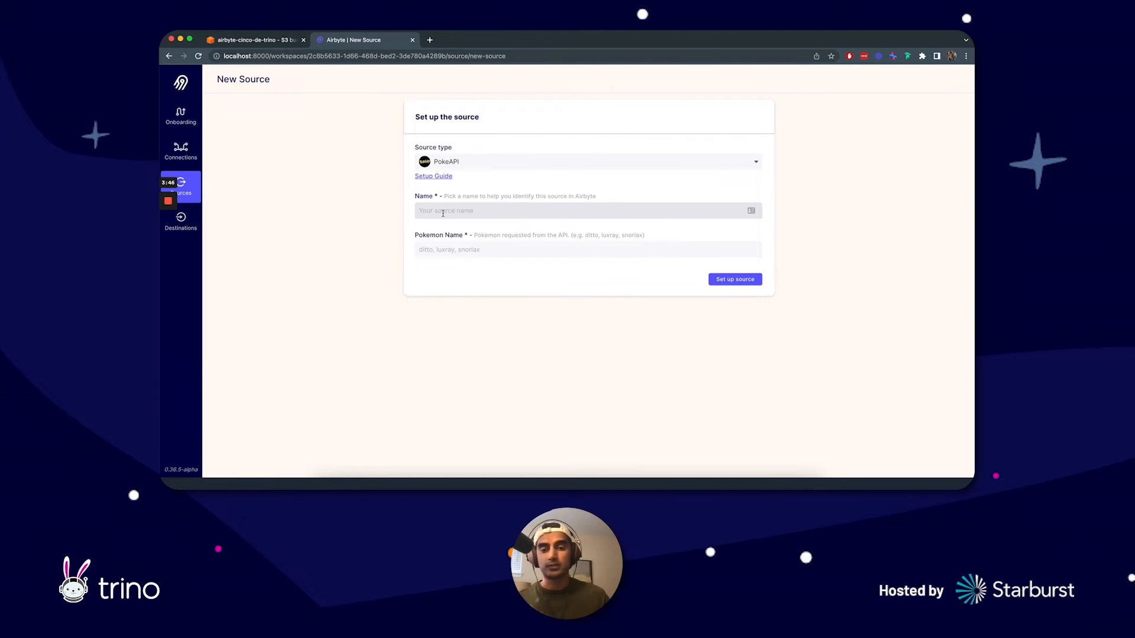
Step: Name the source cinco-de-trino-pokemon, enter croba as the Pokemon name and set up the source
left_click(464, 211)
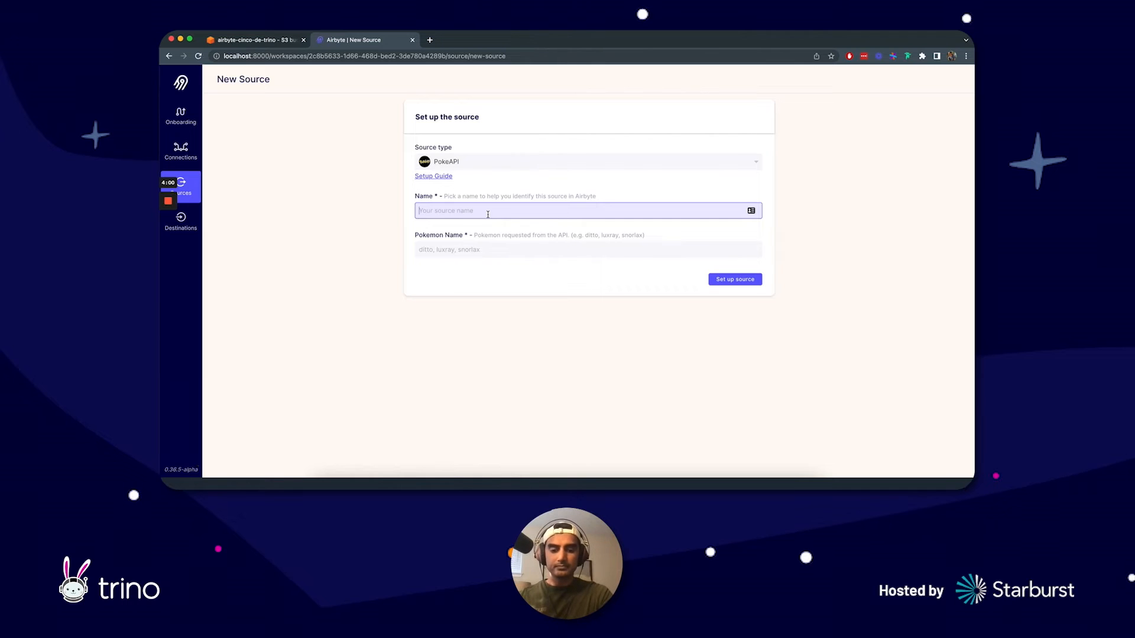
type("cinco-de-")
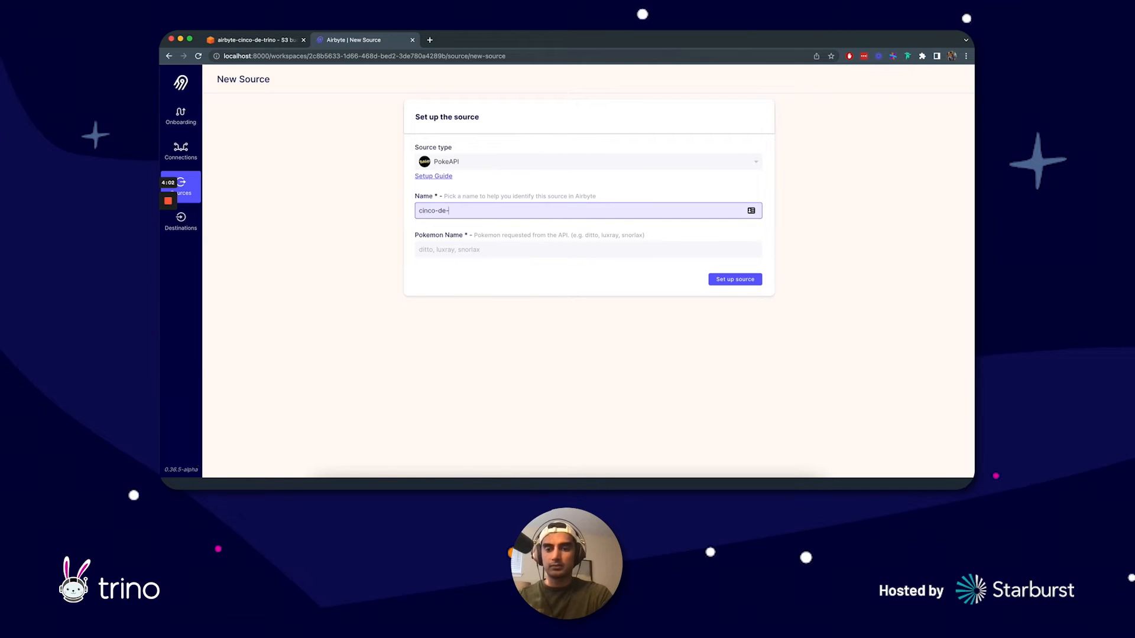
type("trino-pokemon")
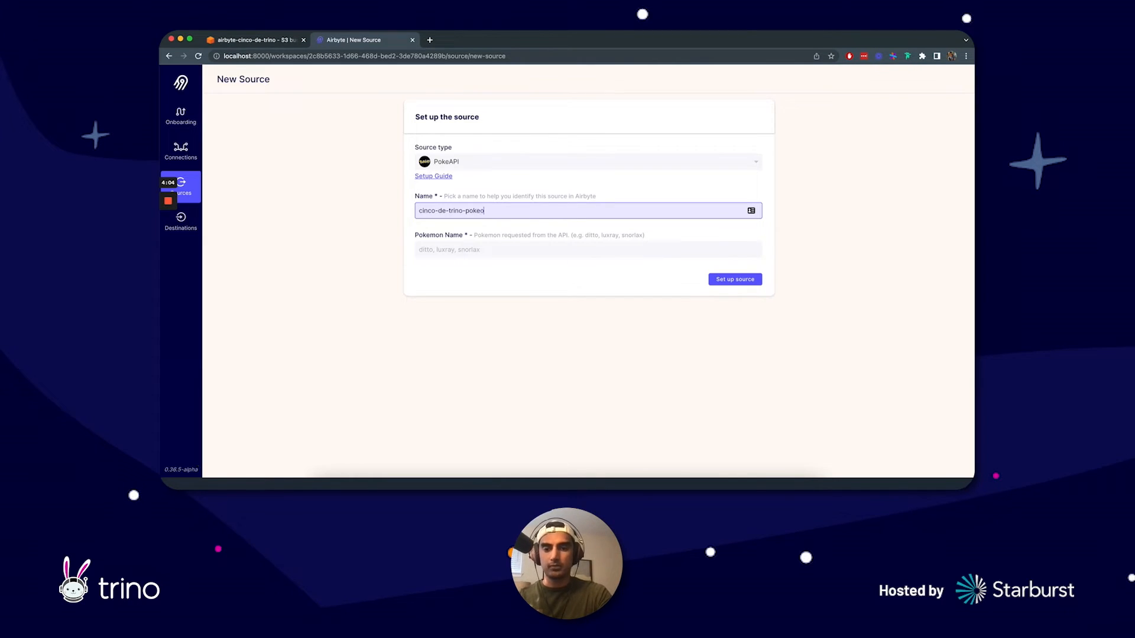
left_click(489, 248)
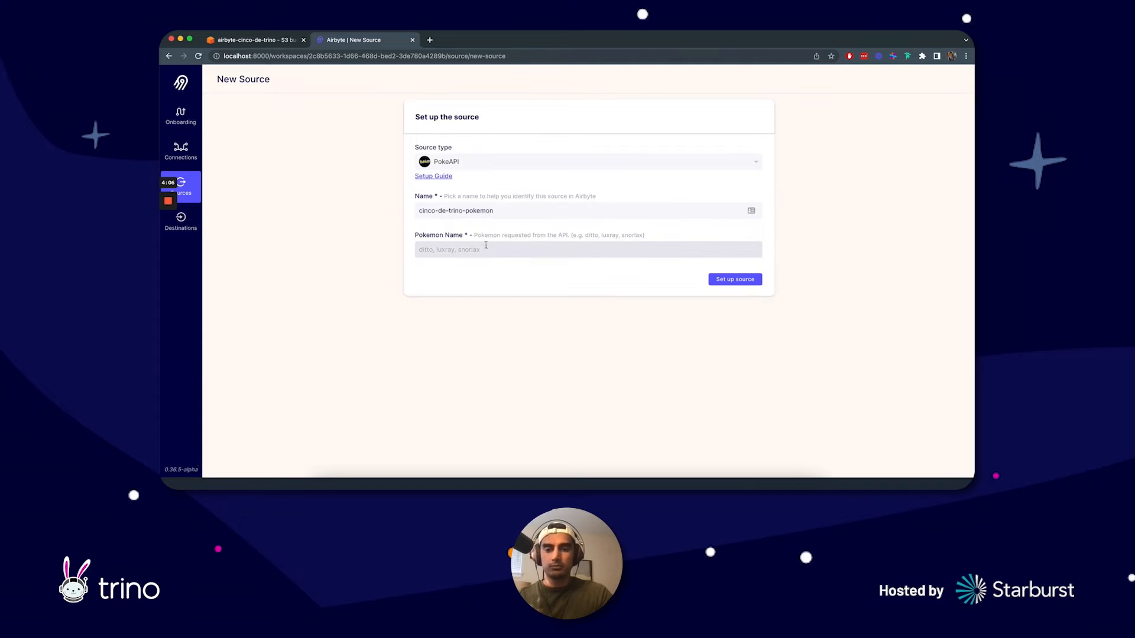
type("crobat")
left_click(730, 281)
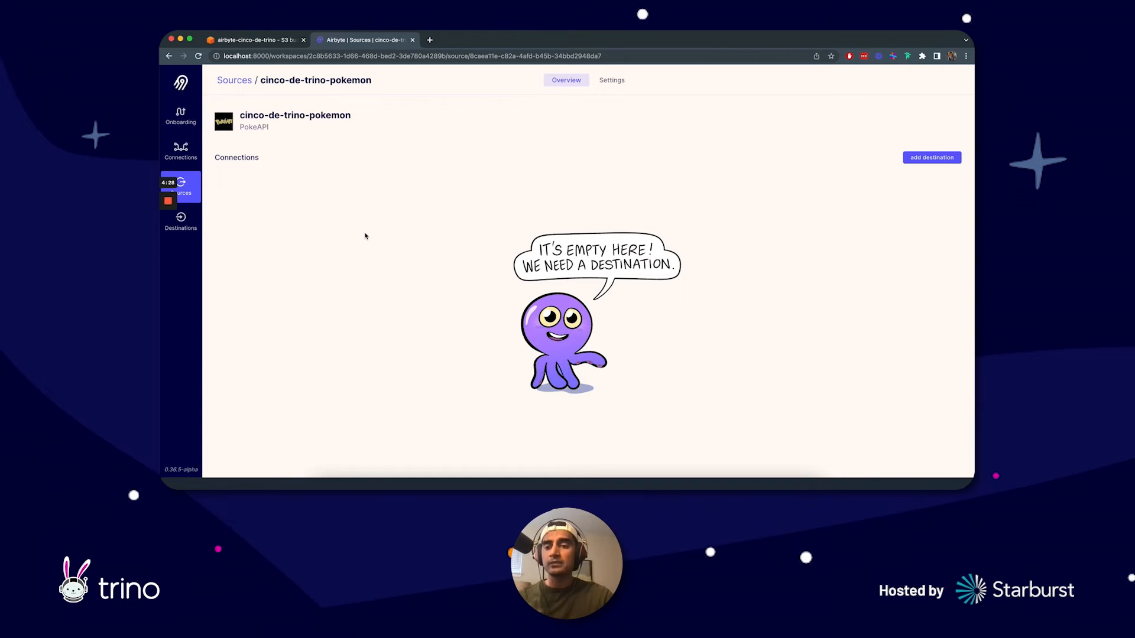
Step: Start a new destination and choose S3 as its destination type
left_click(184, 231)
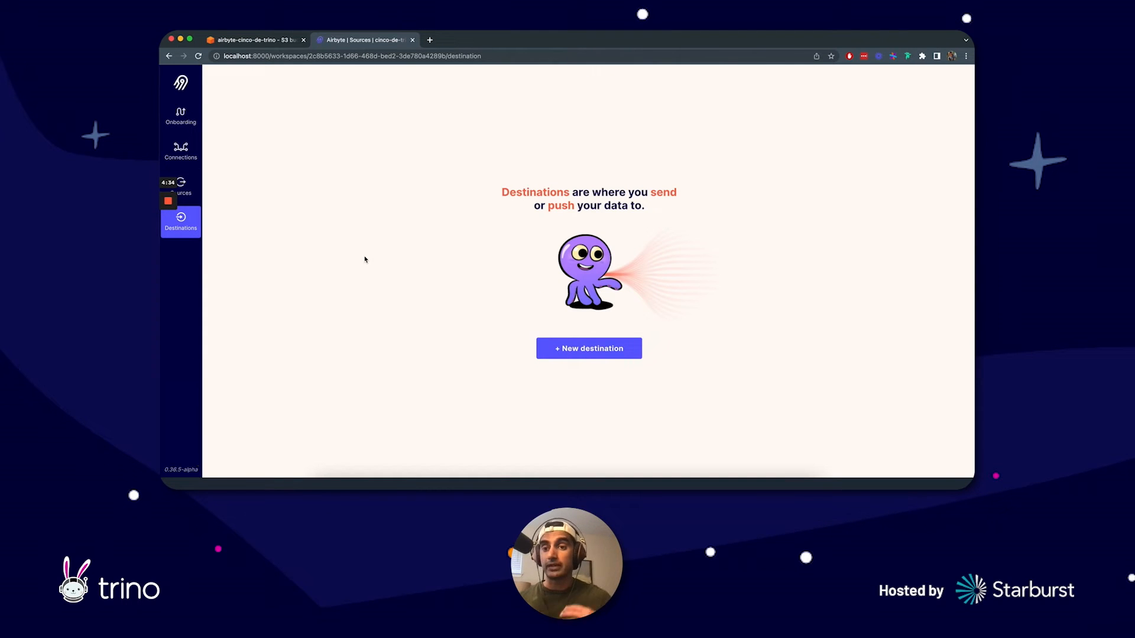
left_click(600, 355)
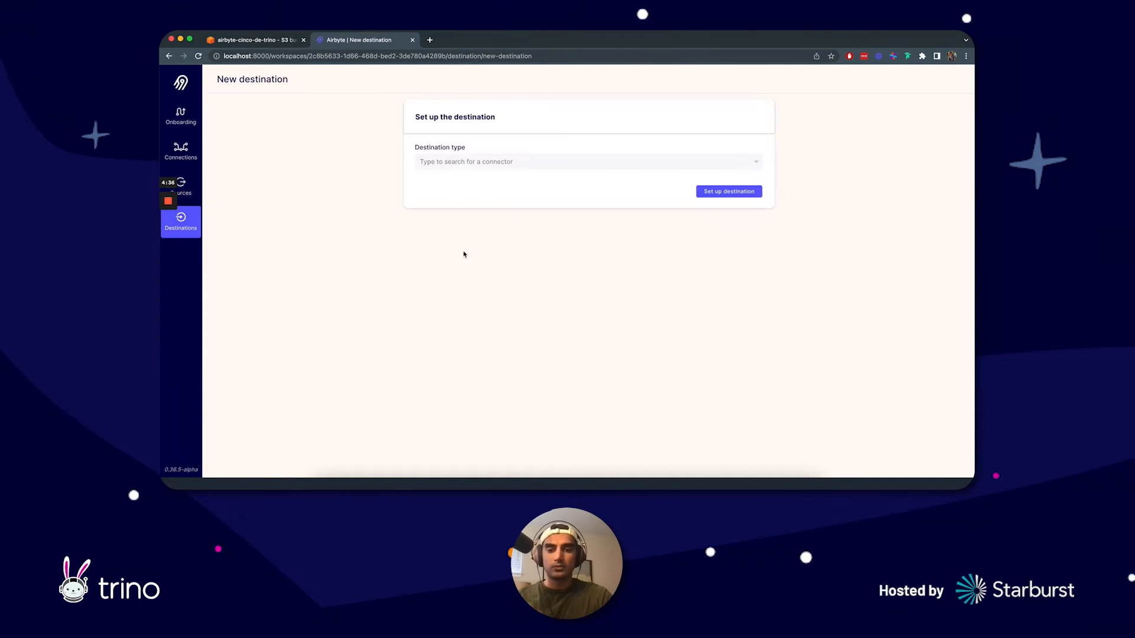
left_click(487, 166)
type("s3")
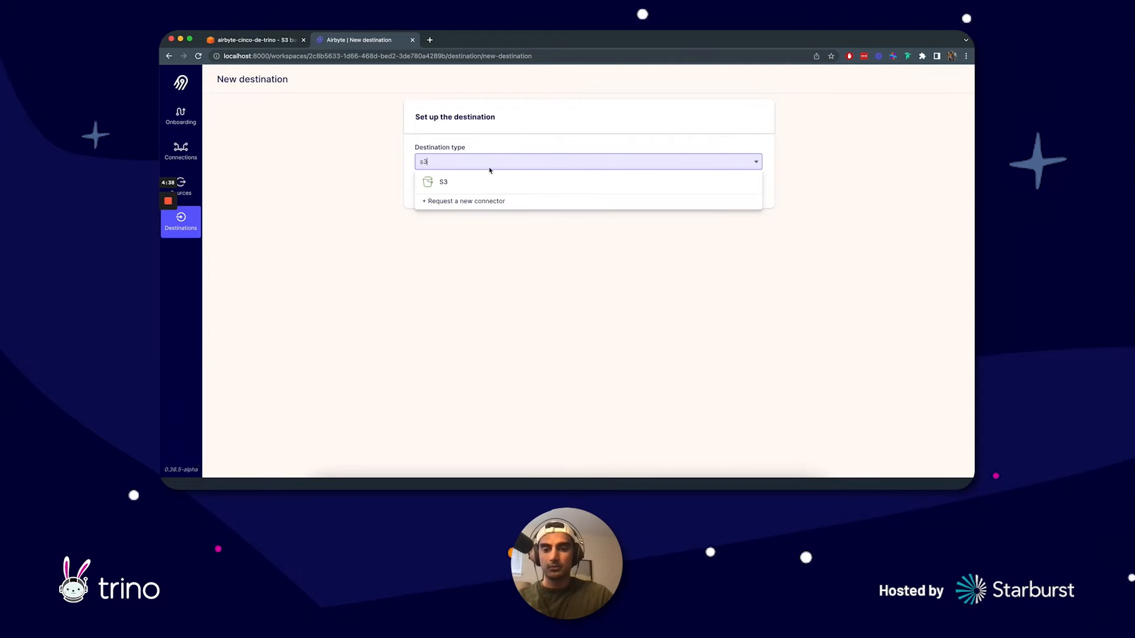
left_click(486, 181)
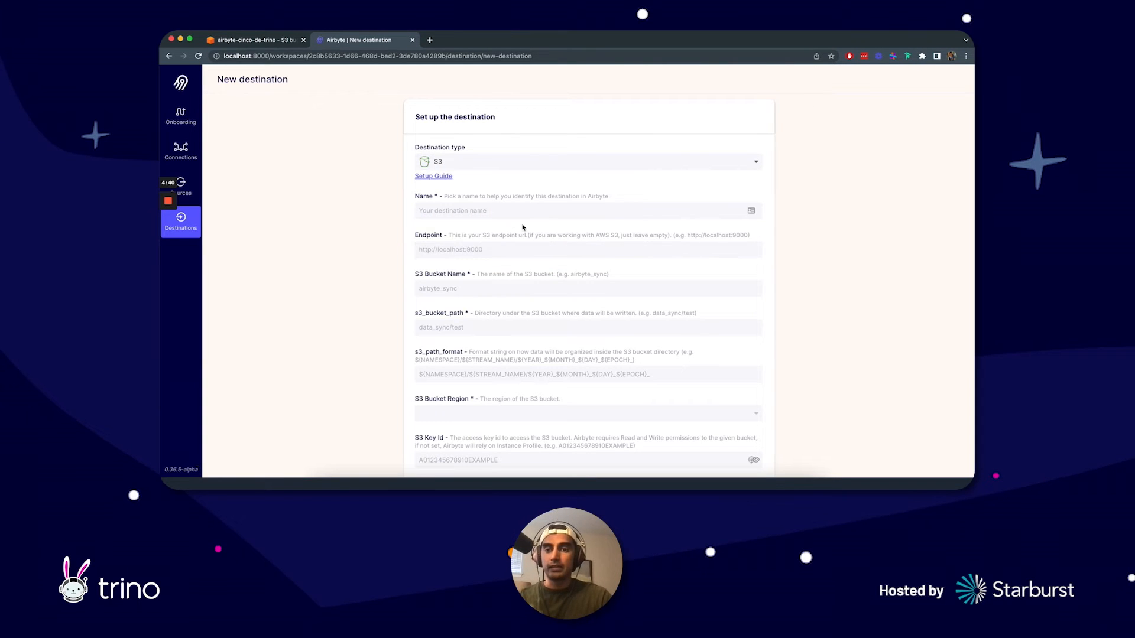
Step: Copy the bucket name airbyte-cinco-de-trino from the Amazon S3 page into the destination's S3 Bucket Name
left_click(269, 39)
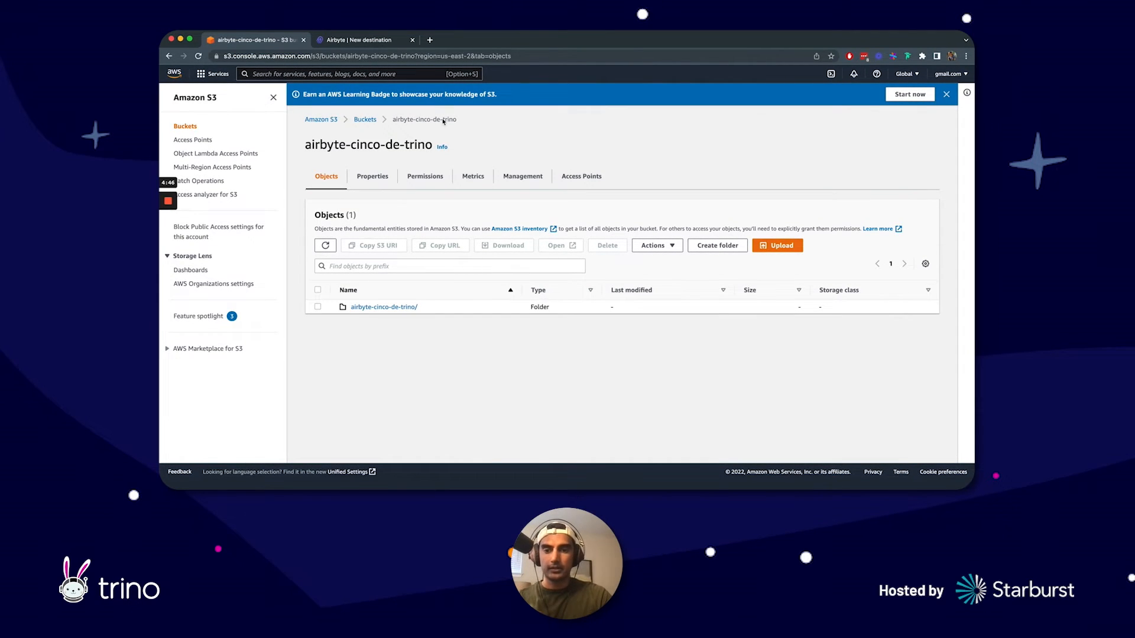
left_click_drag(431, 145, 298, 147)
key("super+c")
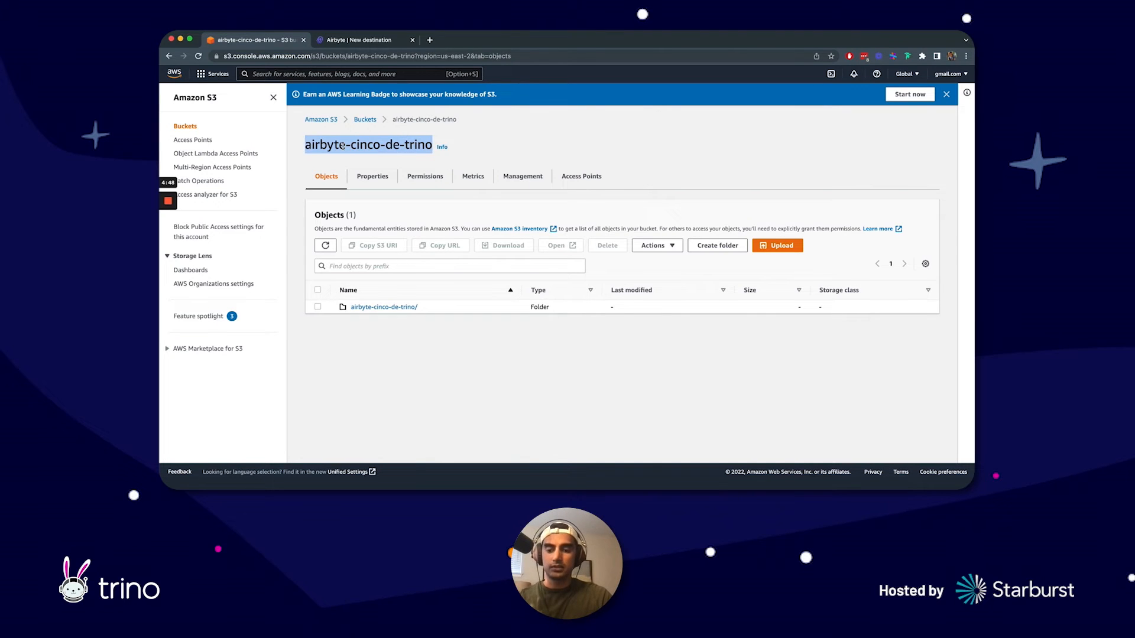
left_click(373, 41)
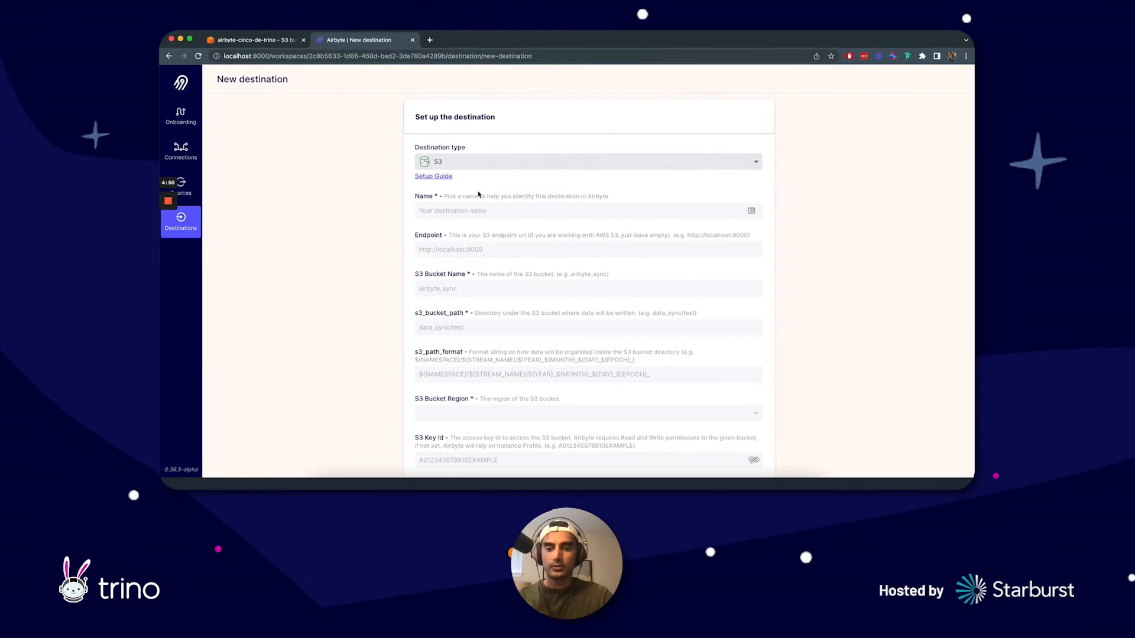
left_click(464, 249)
left_click(458, 283)
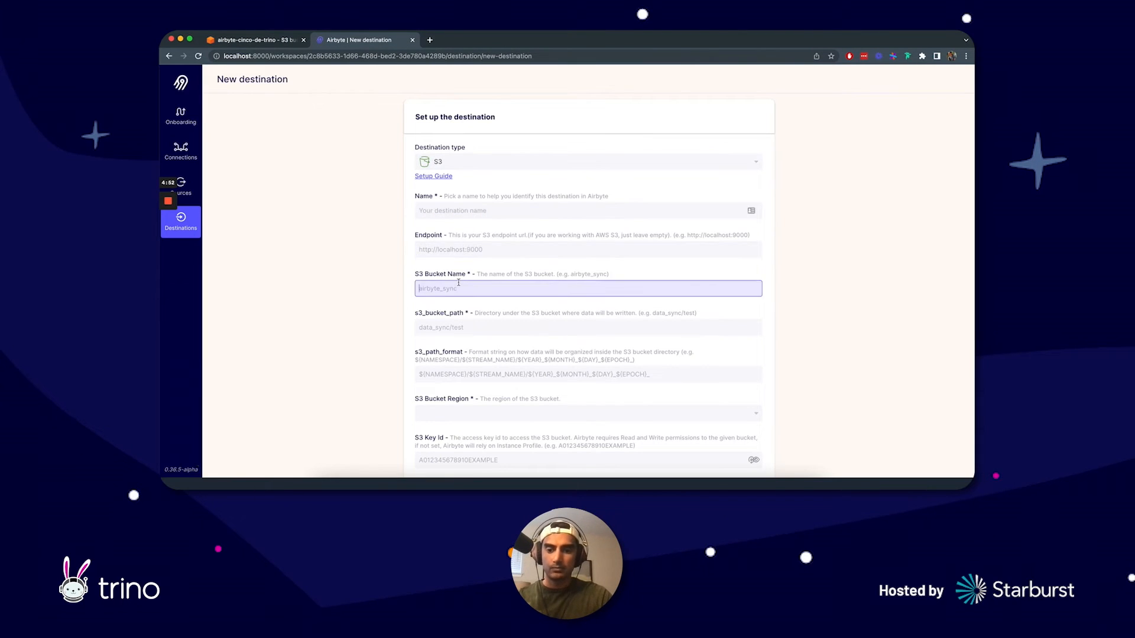
key("super+v")
Step: Name the destination pokemon-destination
left_click(458, 208)
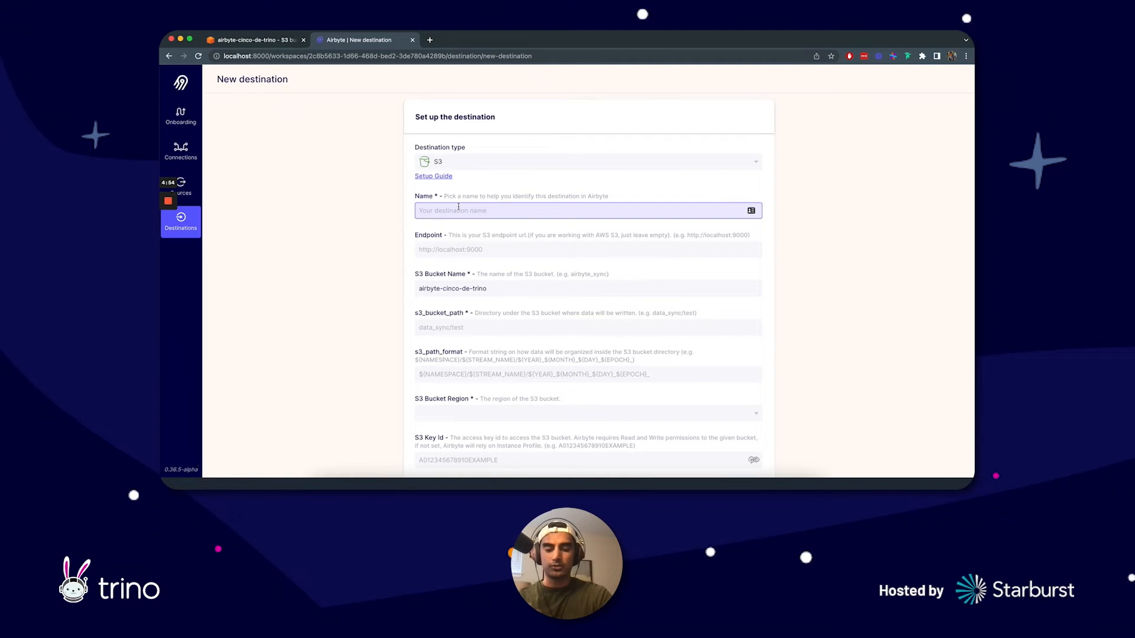
type("pokemon-")
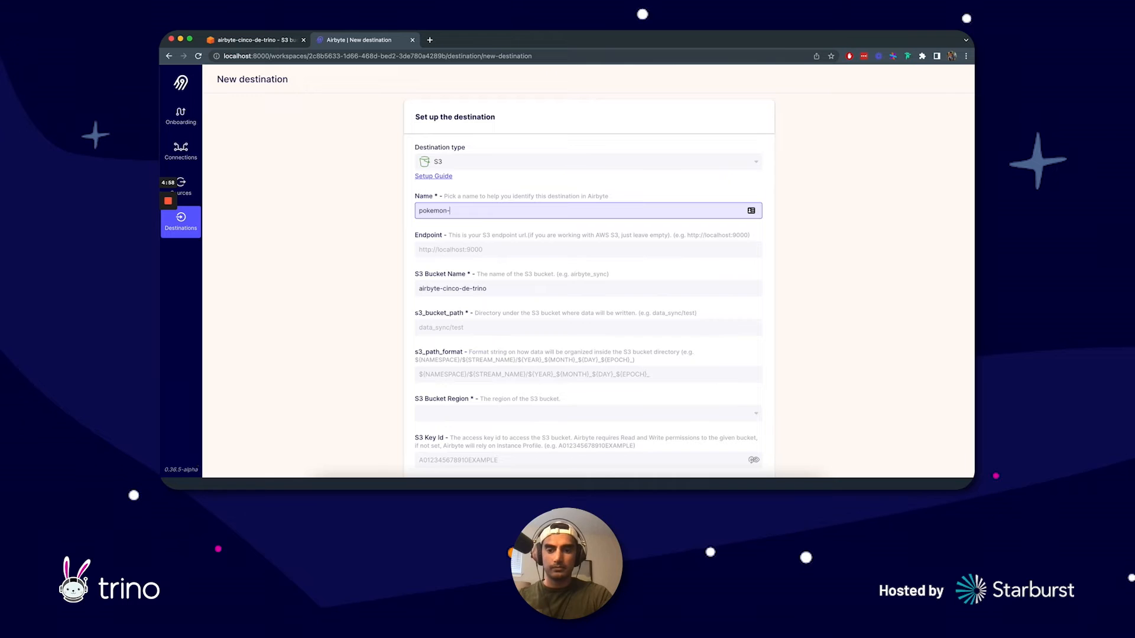
type("cinco-")
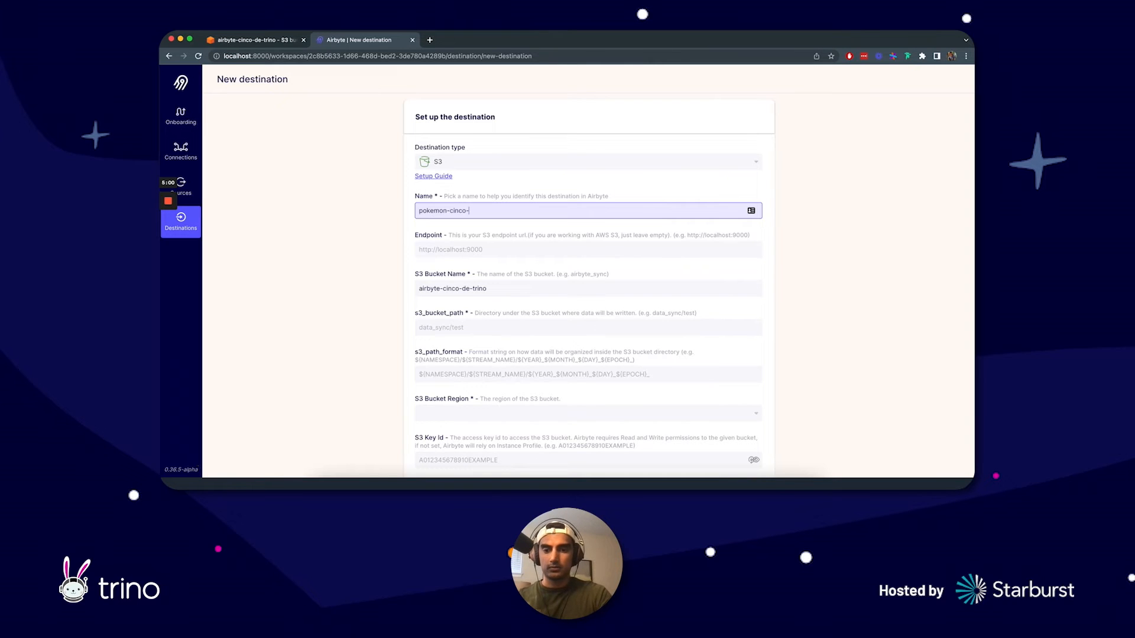
type("de-trino")
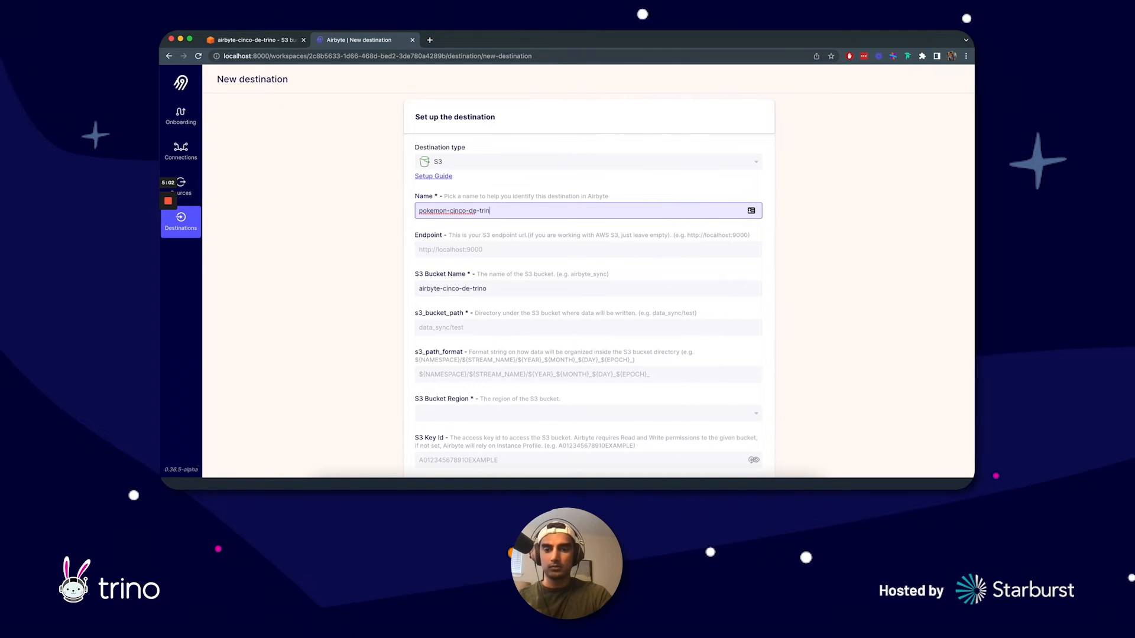
key("BackSpace")
key("BackSpace")
key("BackSpace")
key("BackSpace")
key("BackSpace")
key("BackSpace")
key("BackSpace")
key("BackSpace")
key("BackSpace")
key("BackSpace")
key("BackSpace")
key("BackSpace")
key("BackSpace")
key("BackSpace")
key("BackSpace")
type("-")
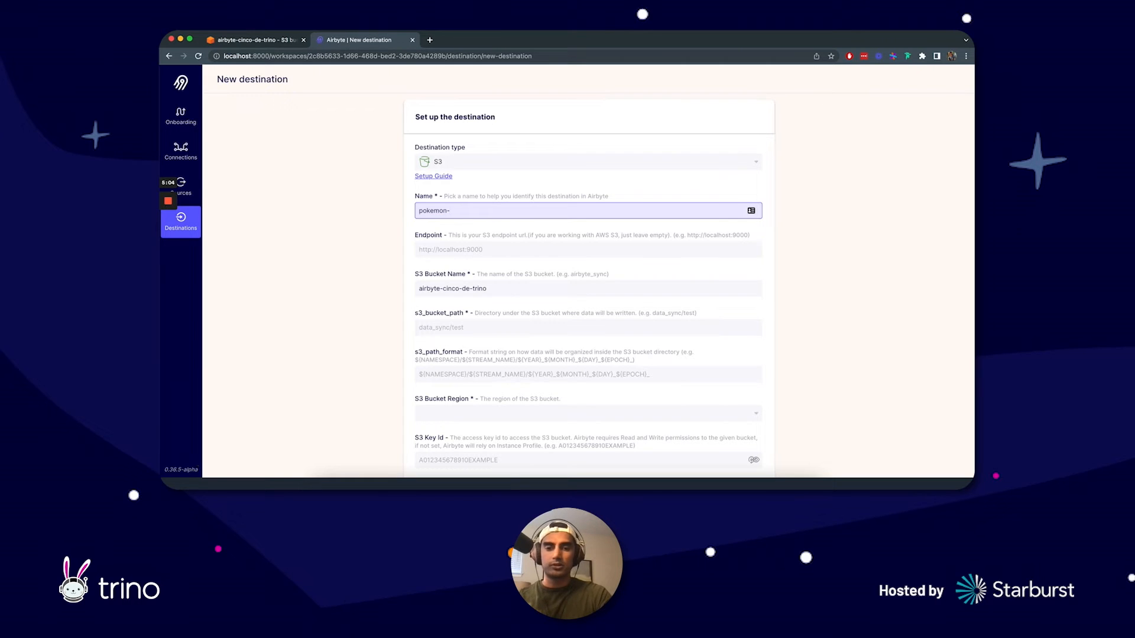
type("destination")
Step: Copy the folder name airbyte-cinco-de-trino/ from the Amazon S3 page and set the destination's s3_bucket_path to airbyte-cinco-de-trino/raw
scroll(522, 292, "down", 2)
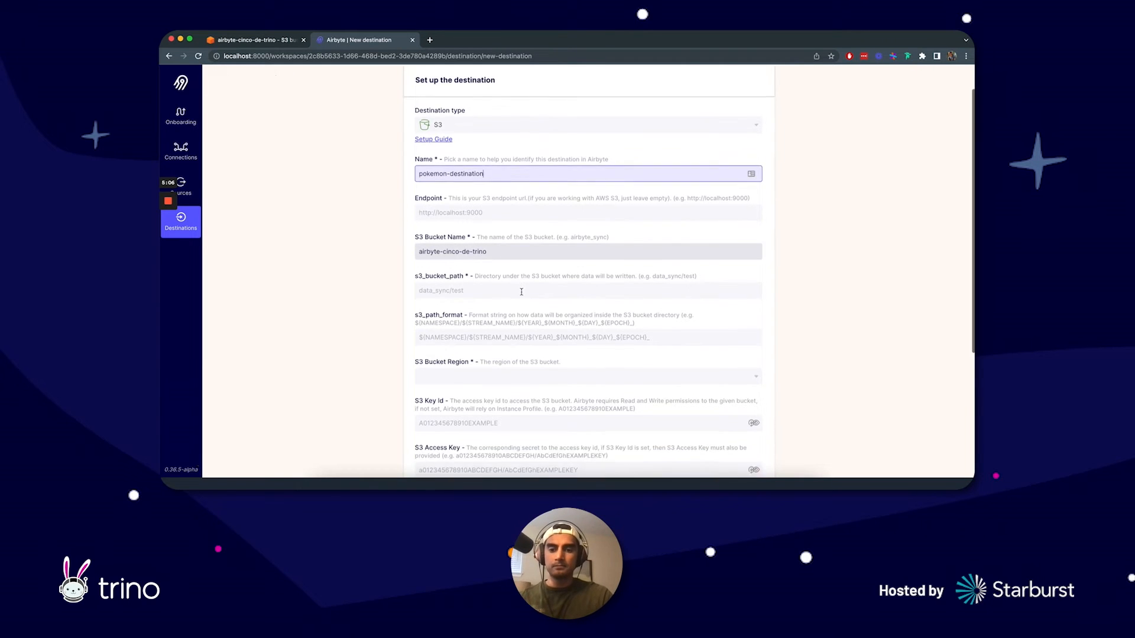
scroll(521, 291, "down", 2)
left_click(485, 261)
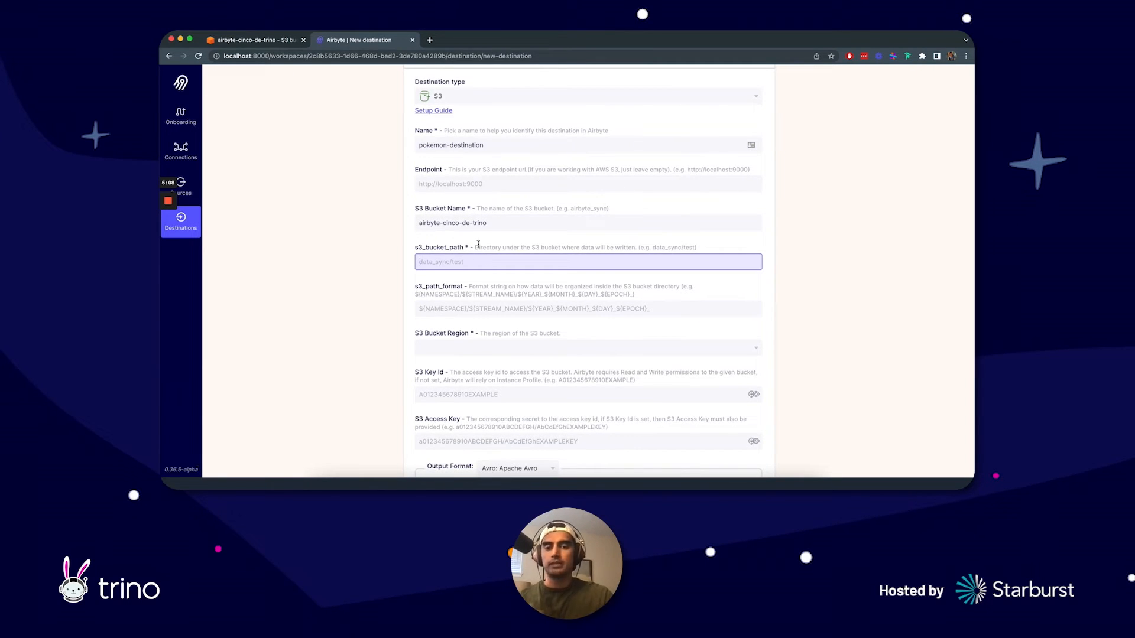
left_click(251, 40)
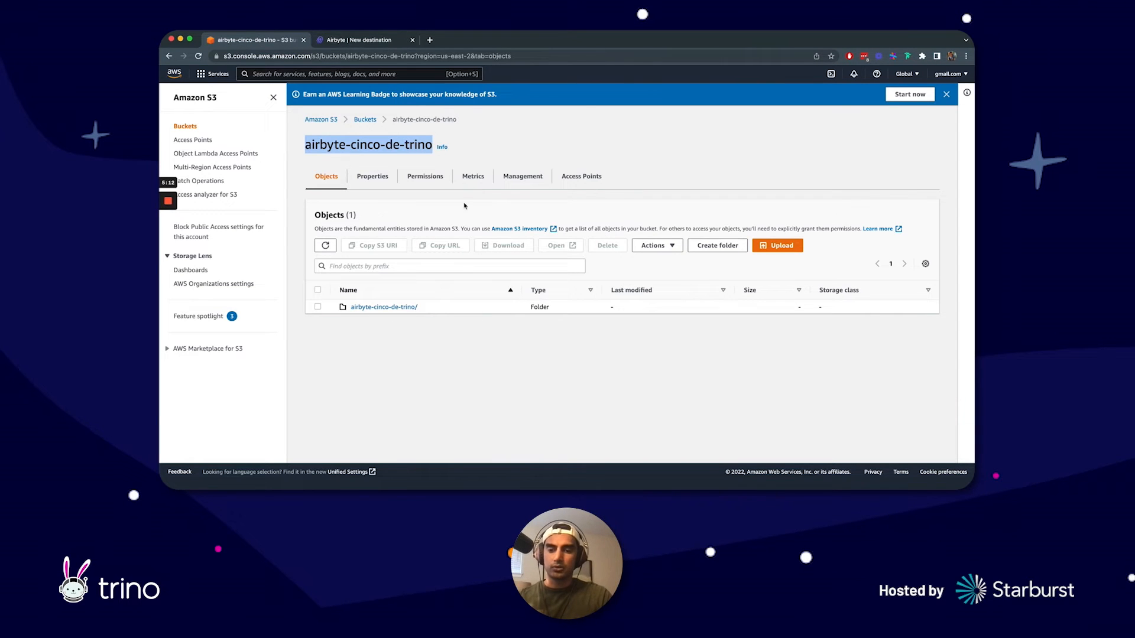
left_click_drag(442, 311, 350, 308)
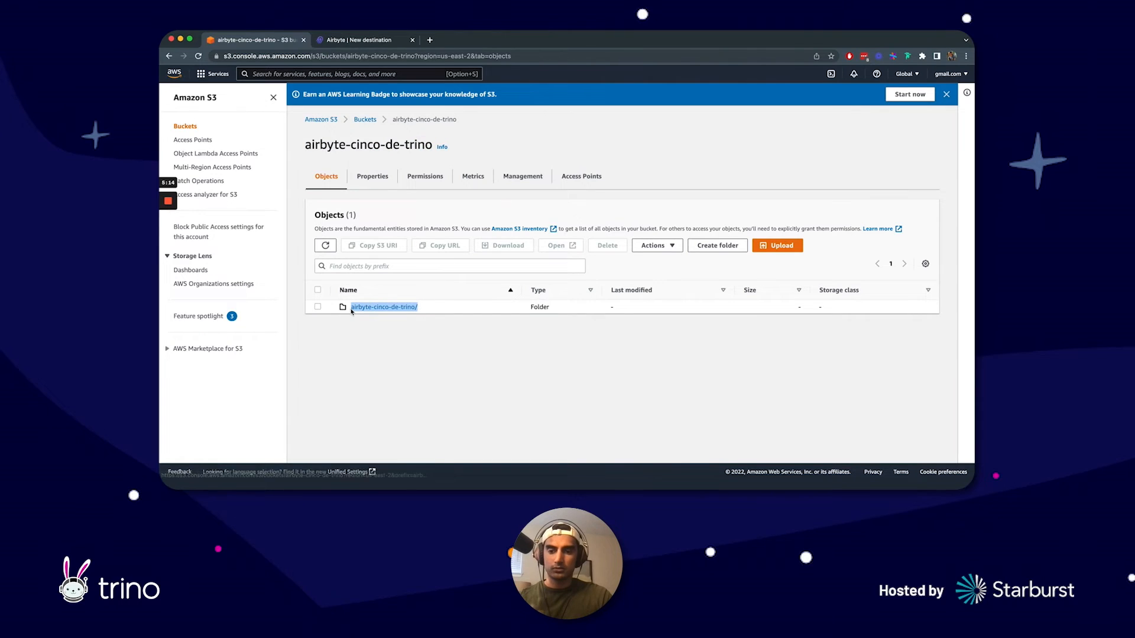
key("super+c")
left_click(359, 39)
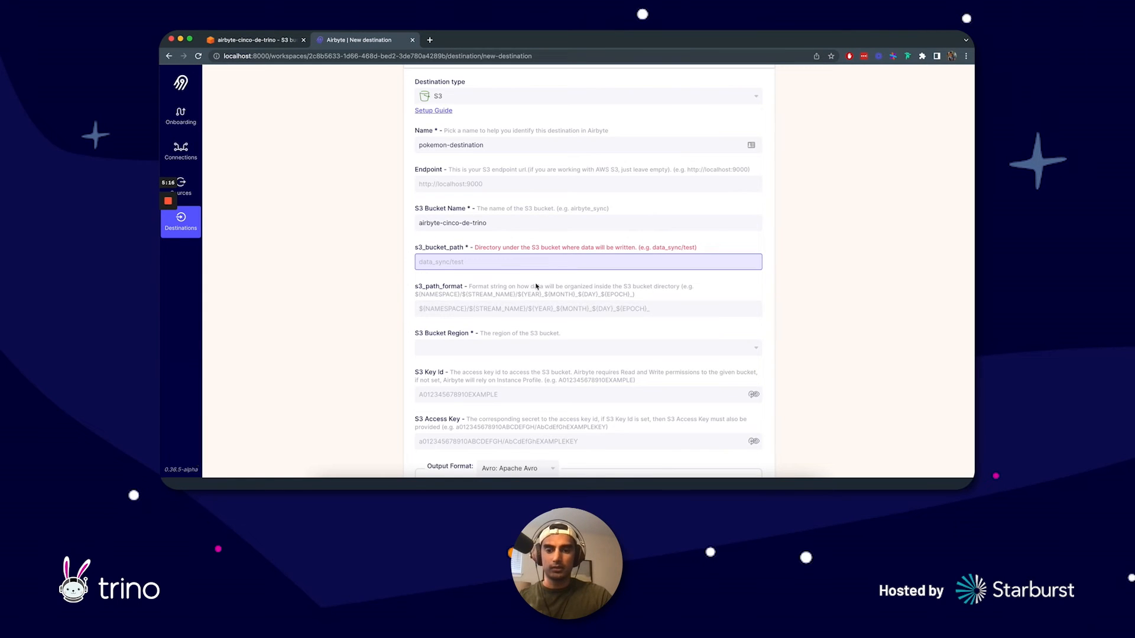
key("super+v")
type("raw")
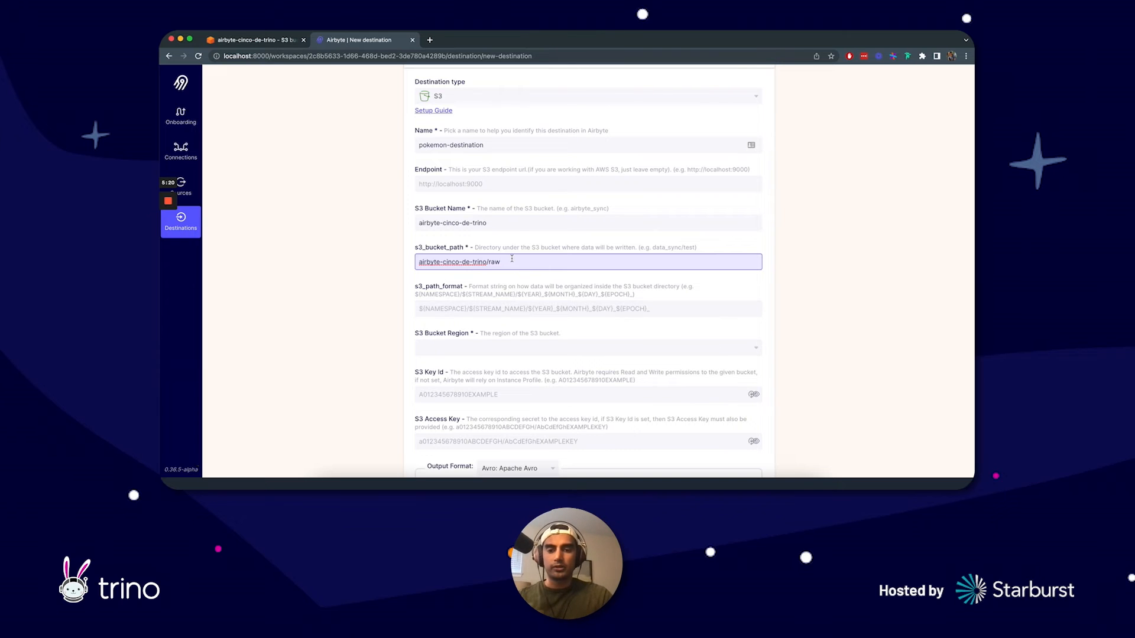
left_click(488, 307)
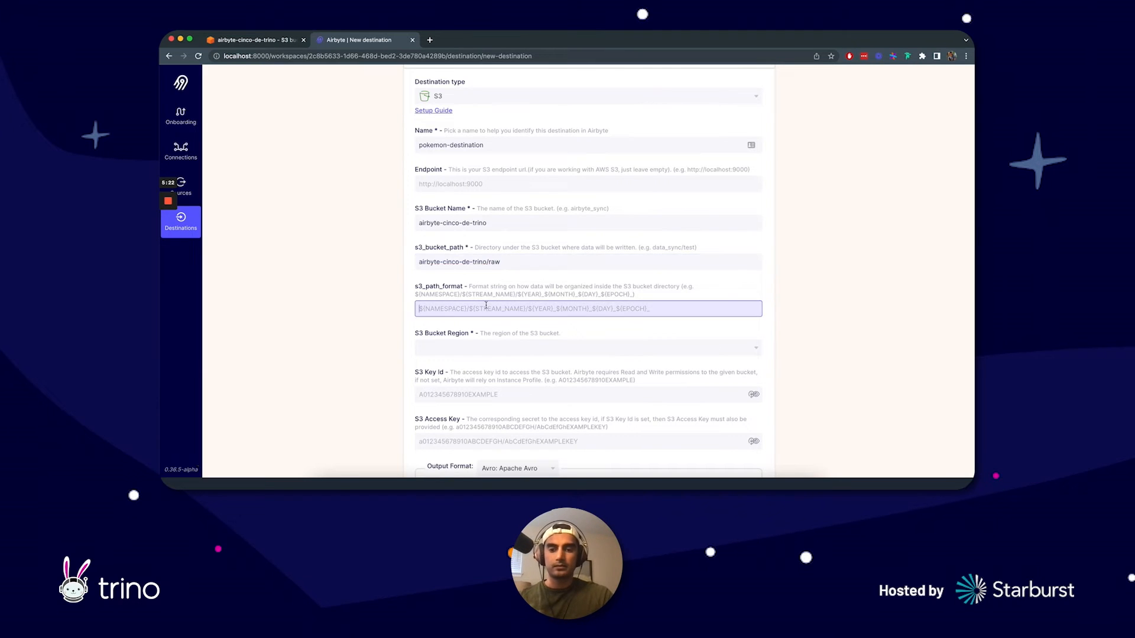
left_click(529, 262)
left_click(520, 259)
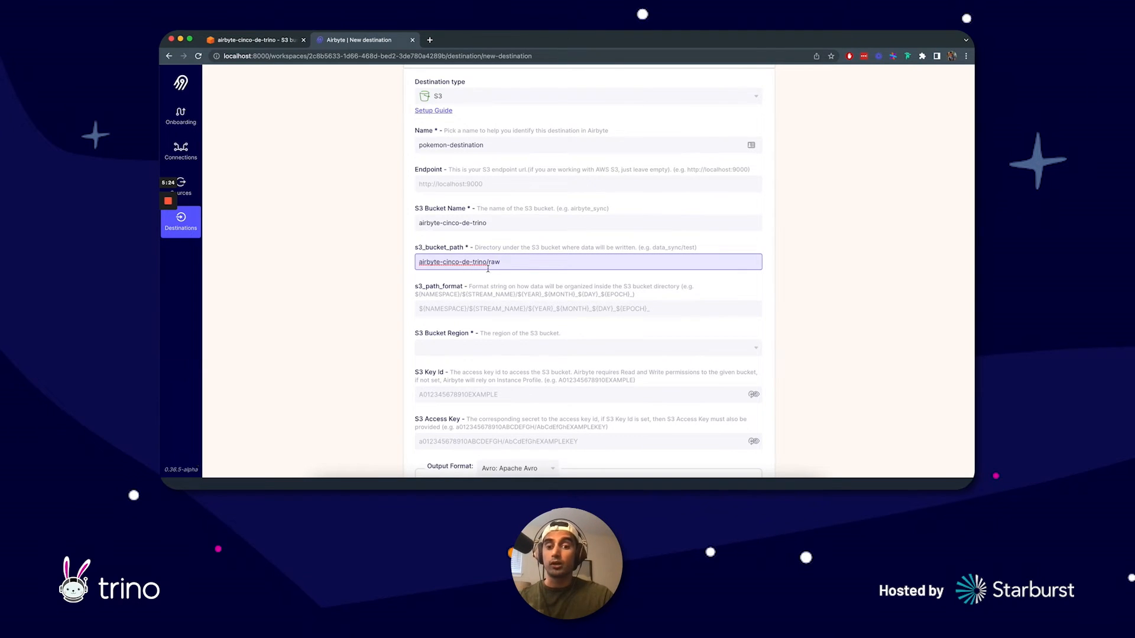
Step: Check the bucket's region on the Amazon S3 page and set the destination's S3 Bucket Region to us-east-2
left_click(252, 39)
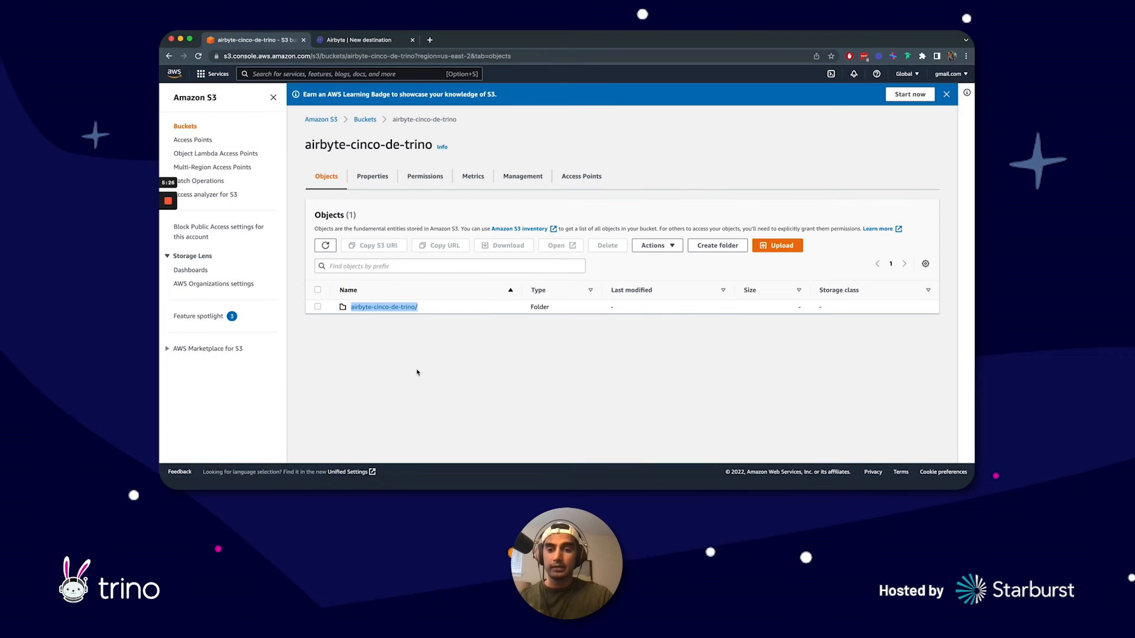
left_click(350, 40)
scroll(512, 352, "down", 2)
left_click(545, 292)
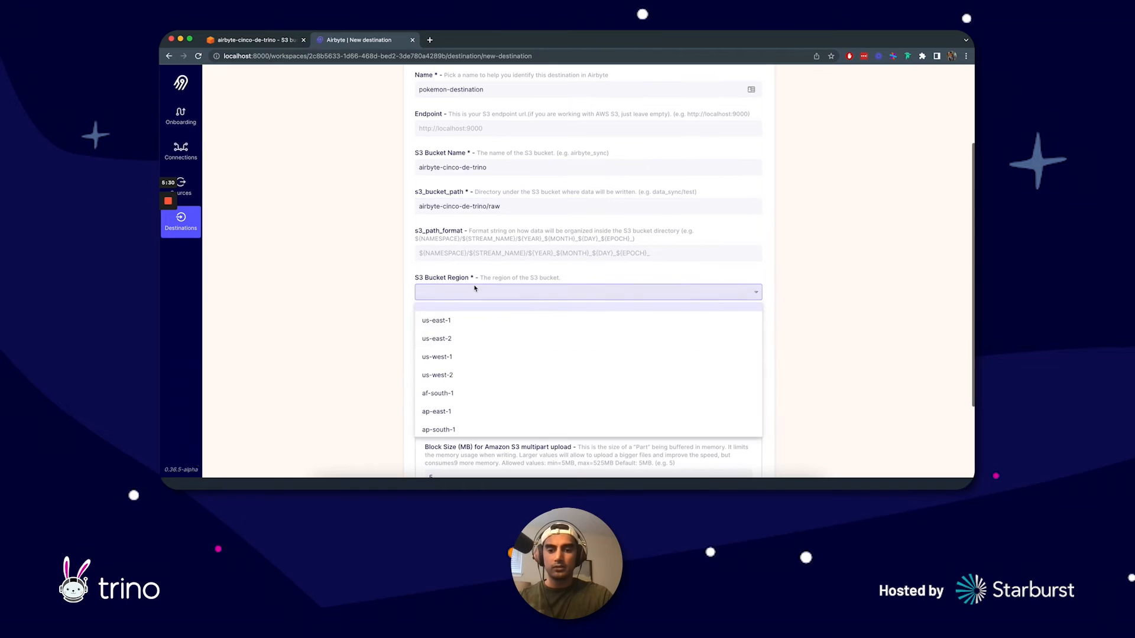
left_click(476, 342)
Step: Paste the AWS credentials into the destination's S3 Key Id and S3 Access Key
scroll(352, 301, "down", 2)
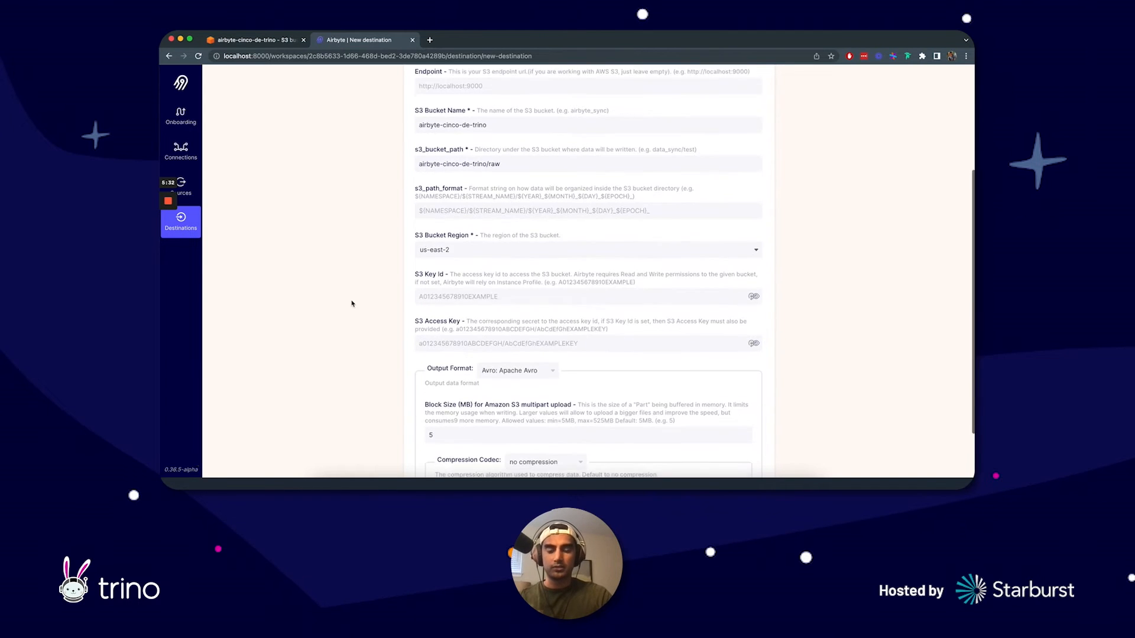
scroll(373, 306, "down", 1)
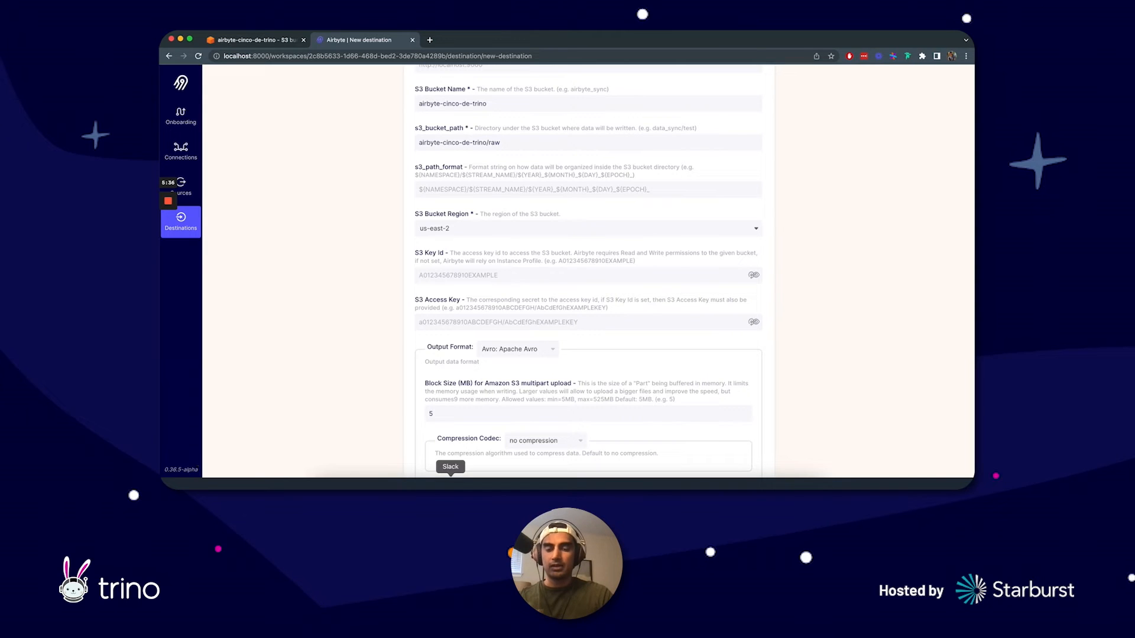
key("Tab")
key("super+v")
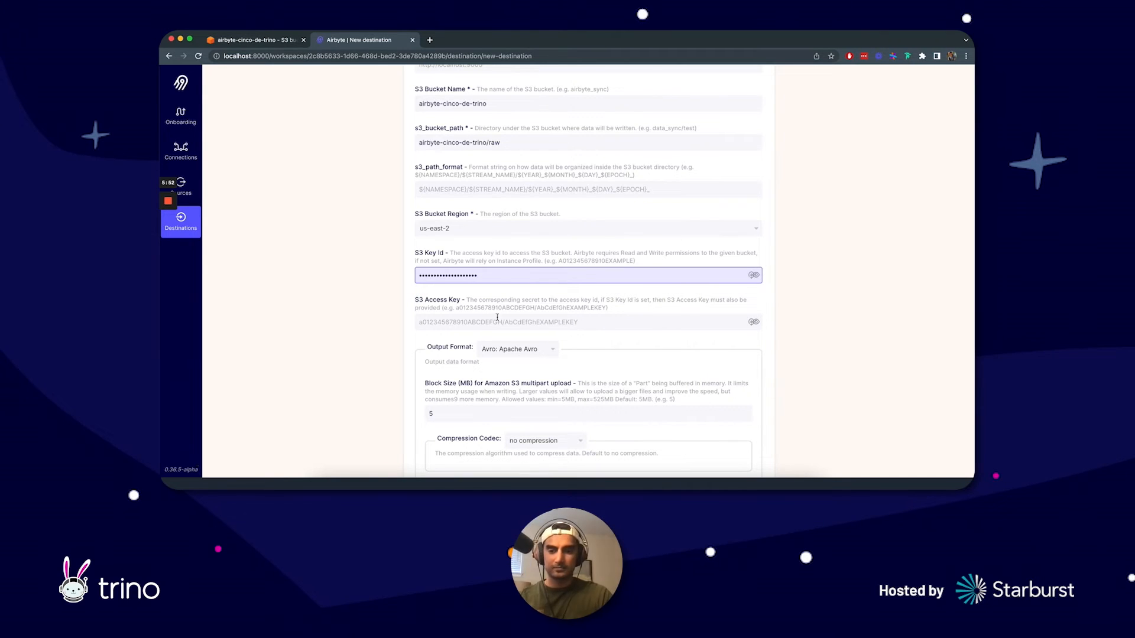
key("Tab")
key("super+v")
Step: Try Parquet: Columnar Storage and JSON Lines as the destination's output format and review the Parquet options
scroll(561, 349, "down", 1)
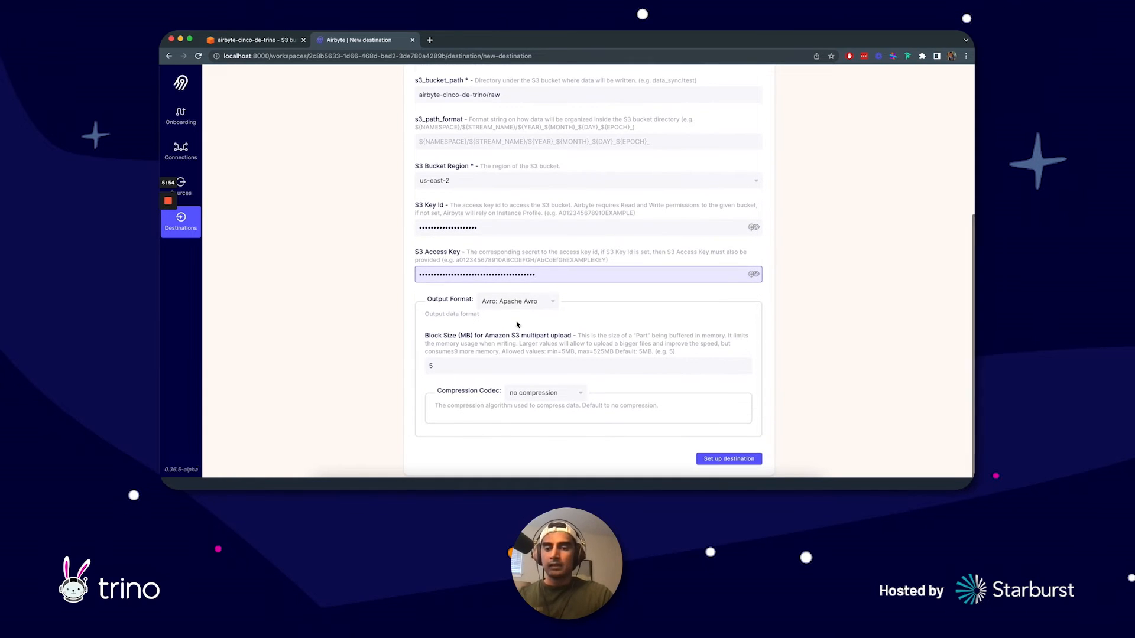
left_click(697, 321)
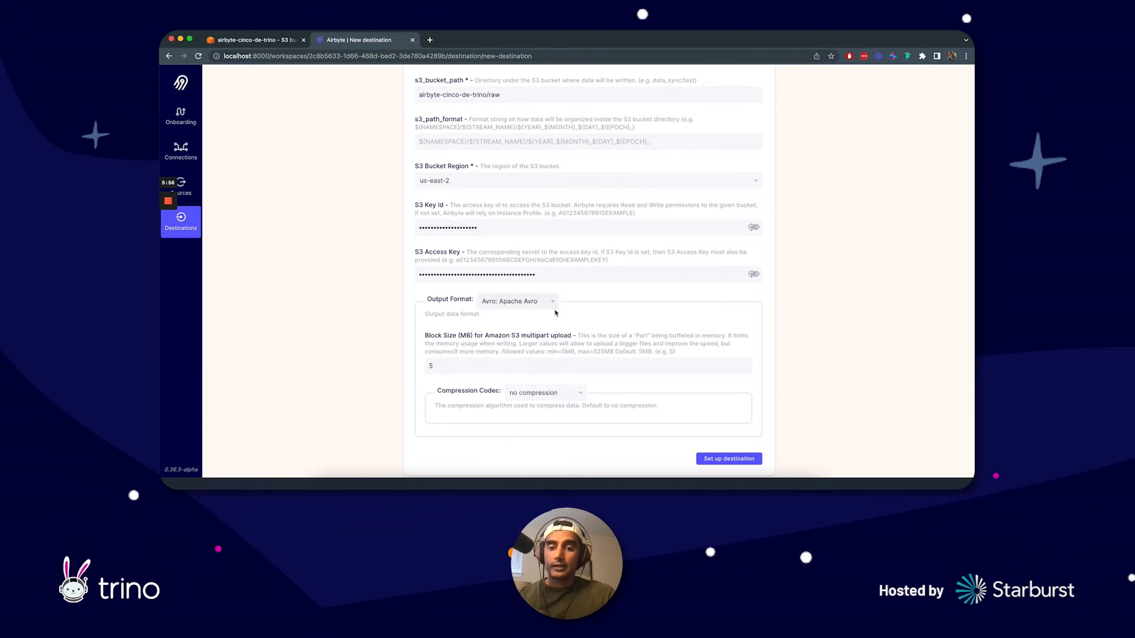
left_click(521, 306)
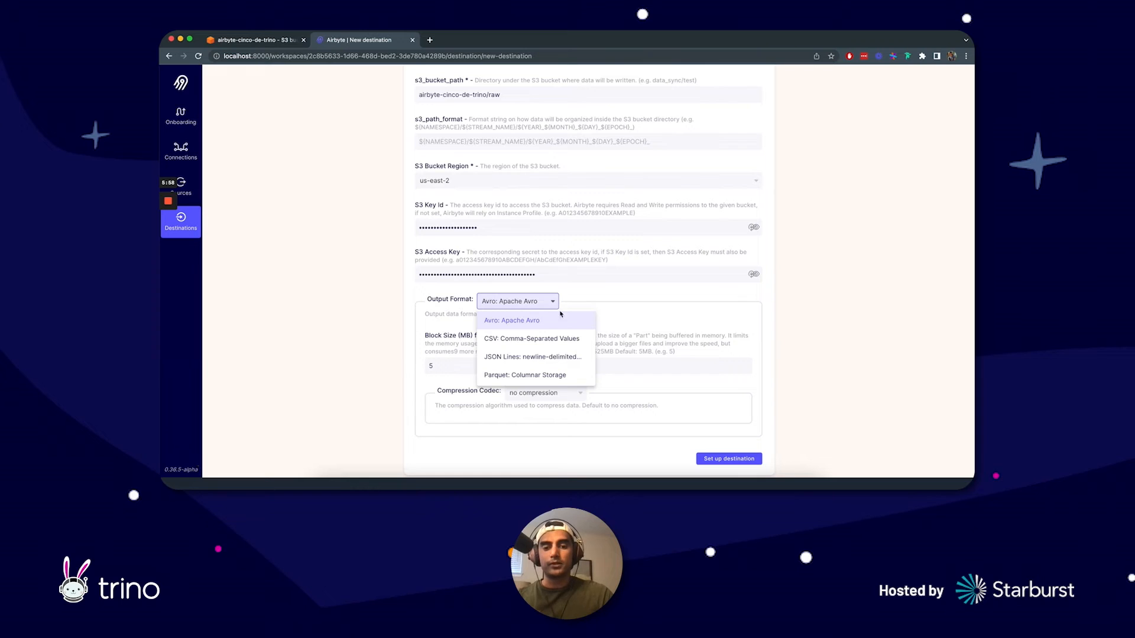
left_click(529, 375)
scroll(591, 296, "down", 5)
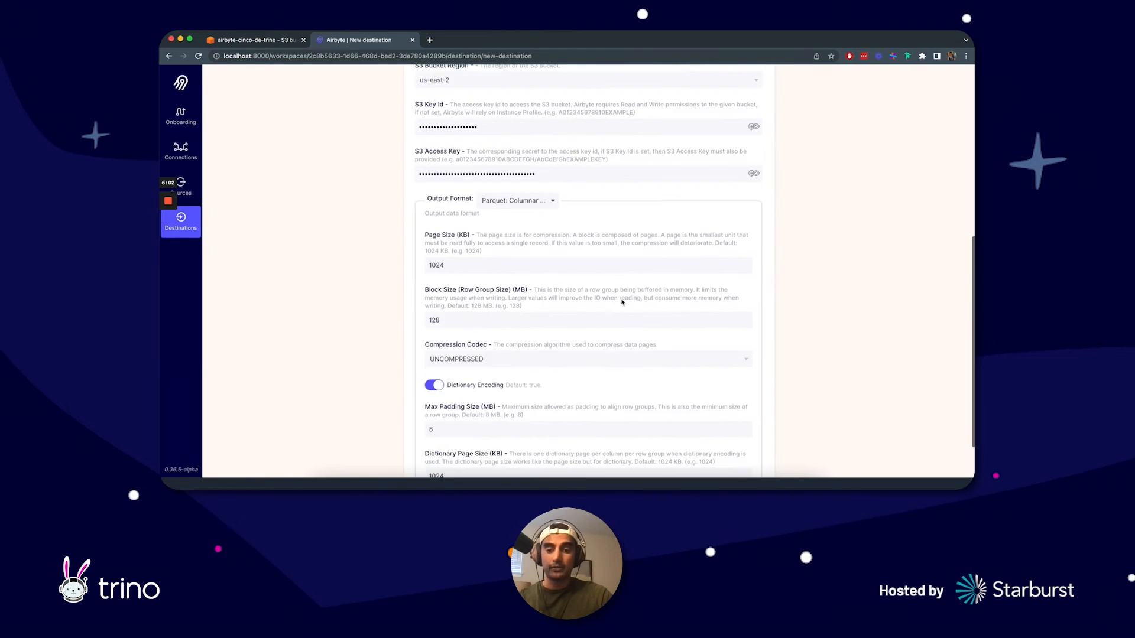
scroll(615, 250, "up", 2)
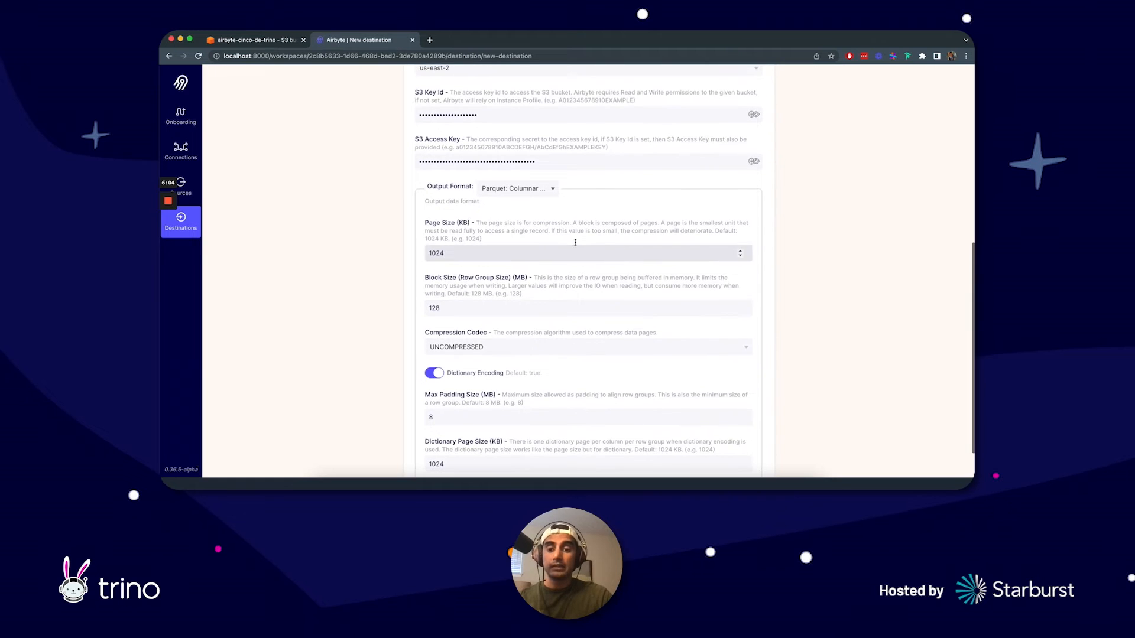
scroll(556, 238, "down", 2)
scroll(538, 196, "up", 1)
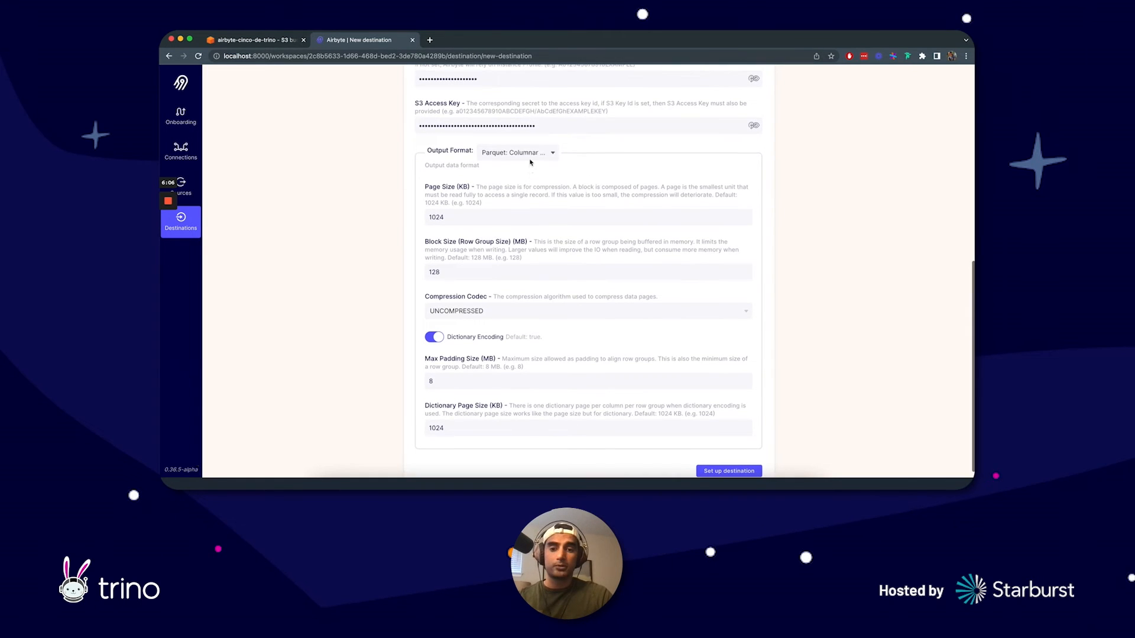
left_click(520, 152)
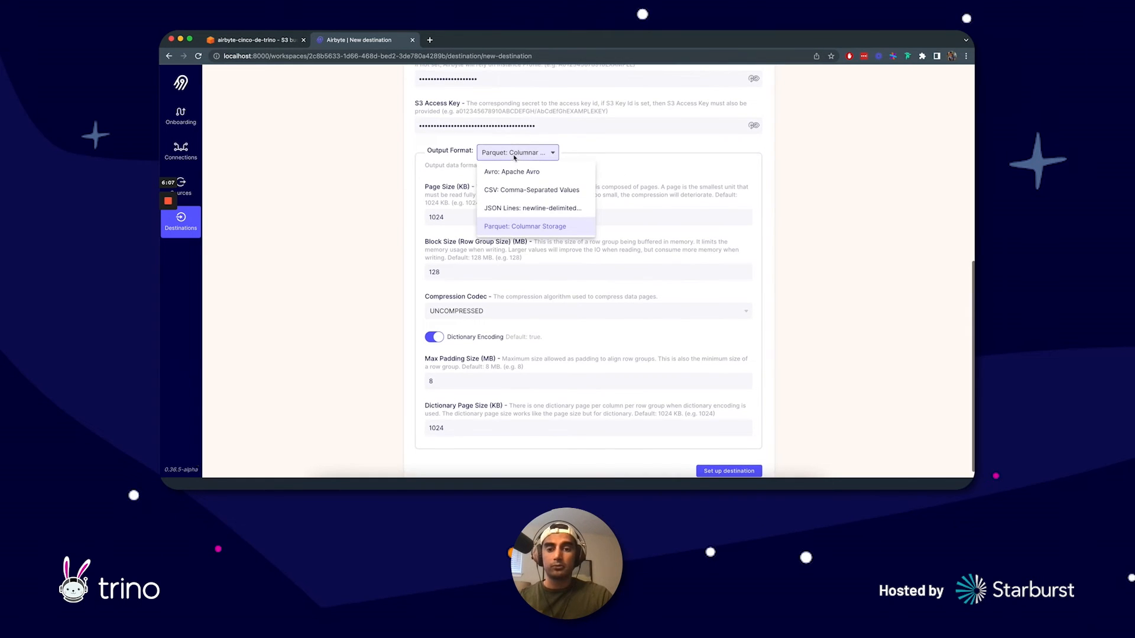
left_click(523, 208)
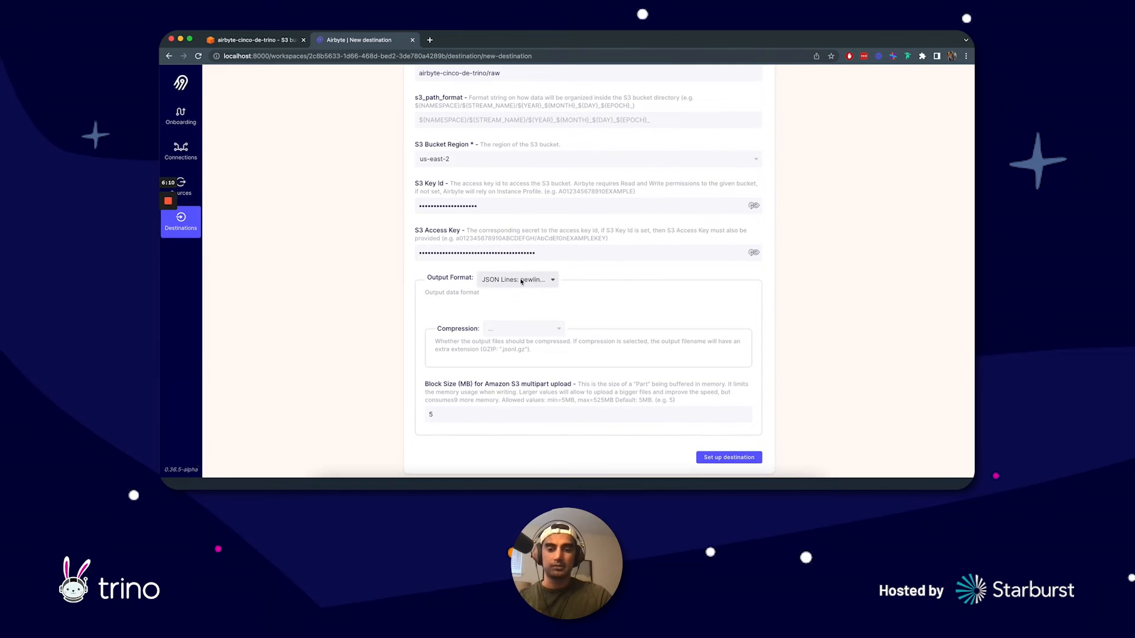
Step: Set the output format to CSV: Comma-Separated Values and its compression to No Compression
left_click(519, 279)
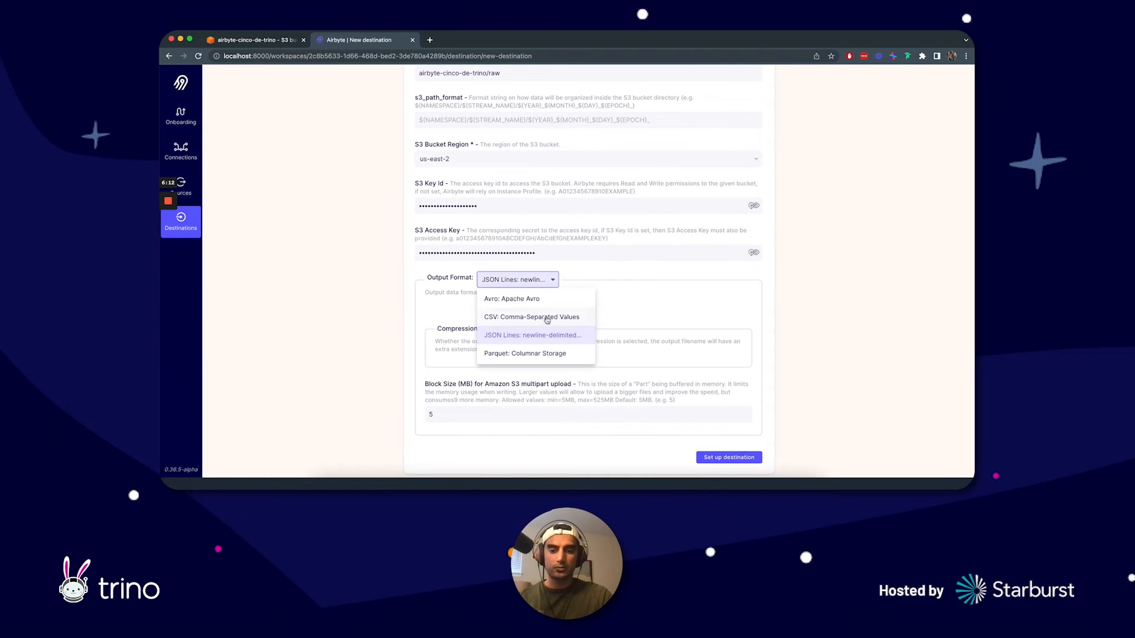
left_click(545, 320)
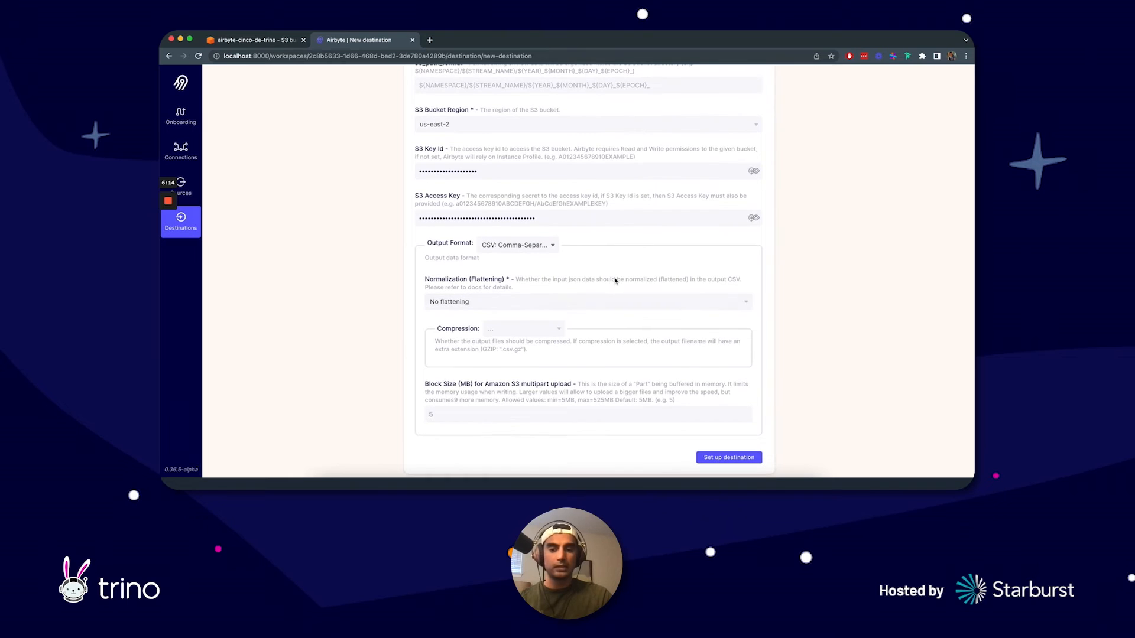
left_click(524, 329)
left_click(524, 330)
left_click(529, 334)
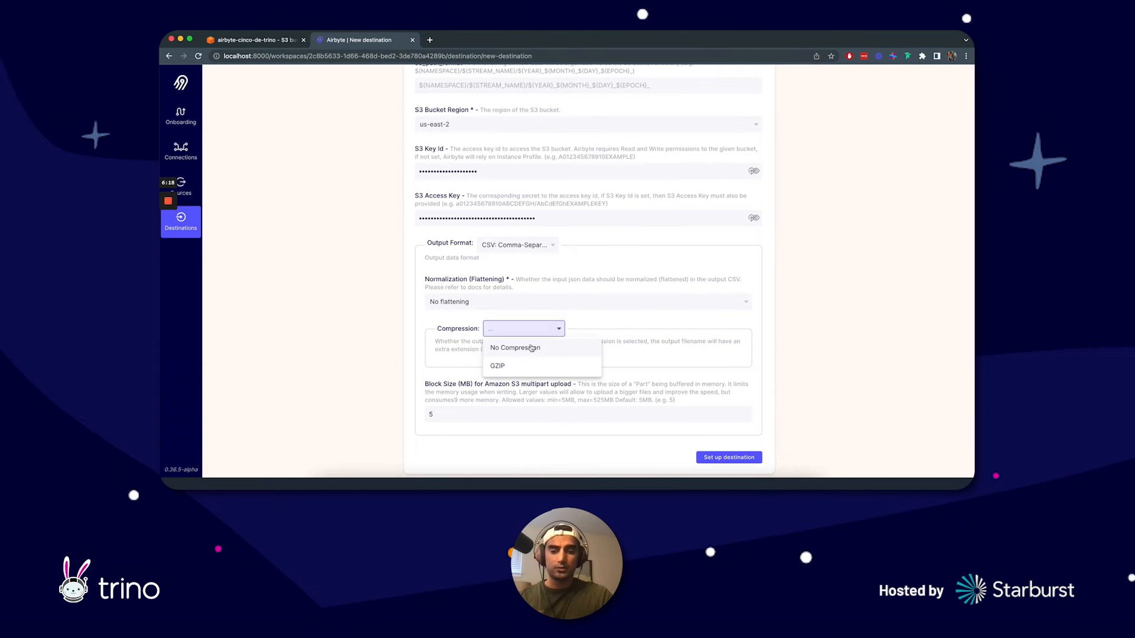
left_click(532, 349)
Step: Review the completed S3 destination form and set up the destination
scroll(531, 392, "up", 10)
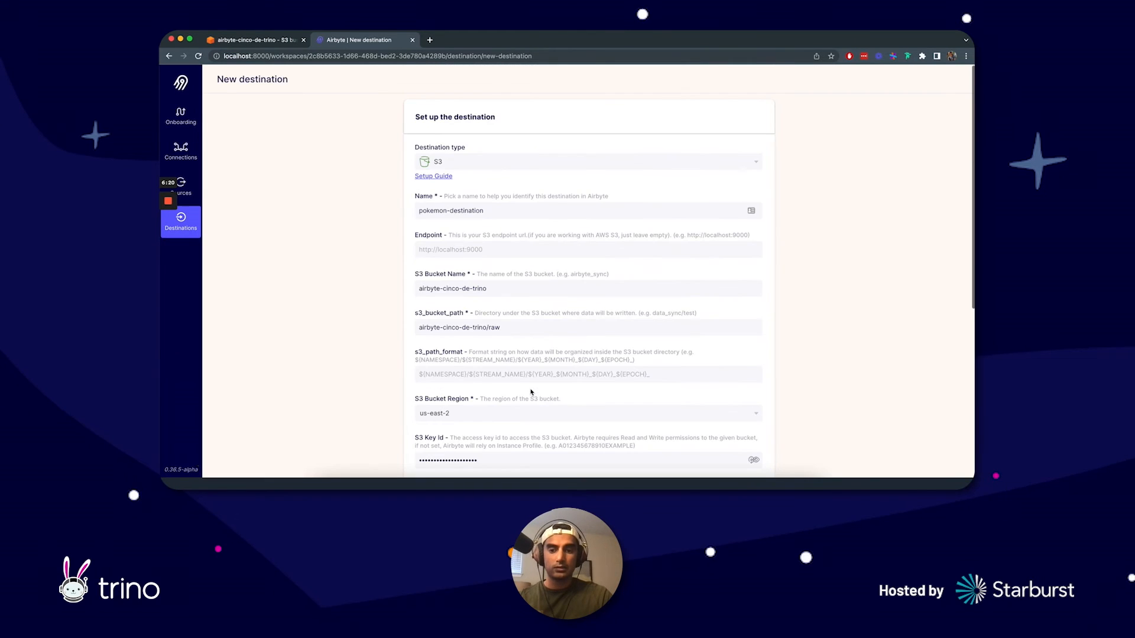
scroll(531, 392, "down", 1)
scroll(531, 392, "down", 5)
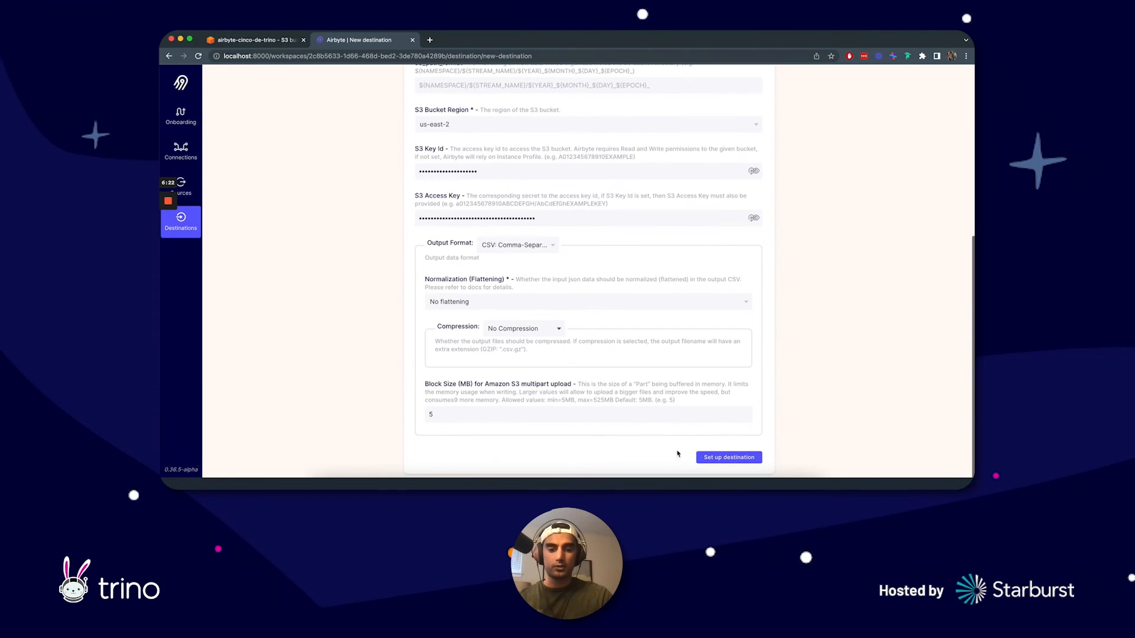
left_click(748, 463)
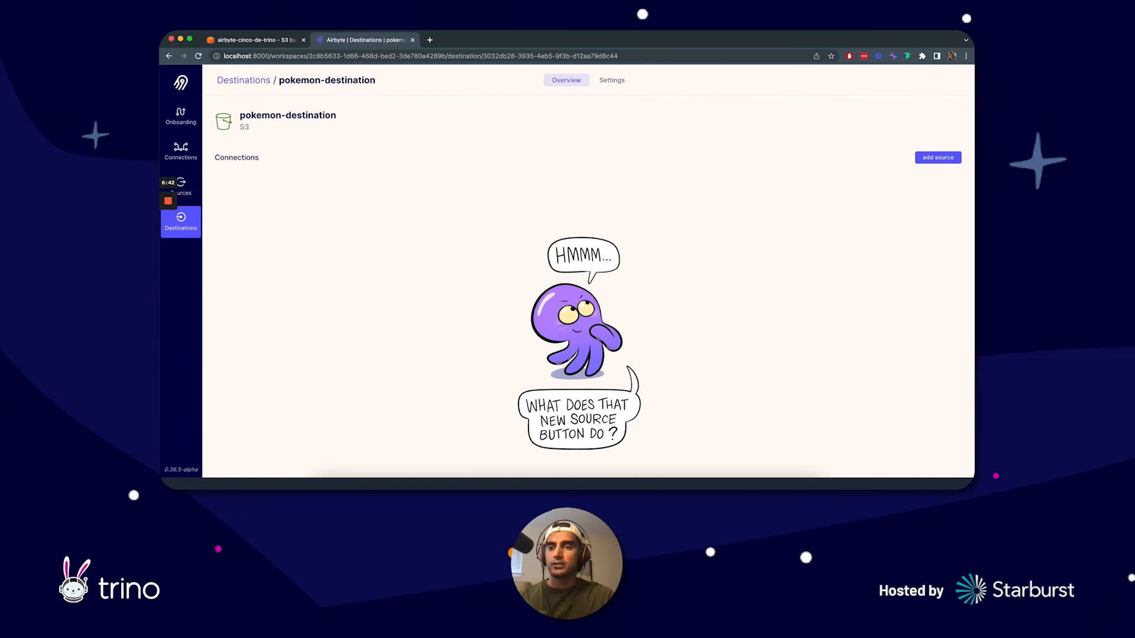
left_click(242, 39)
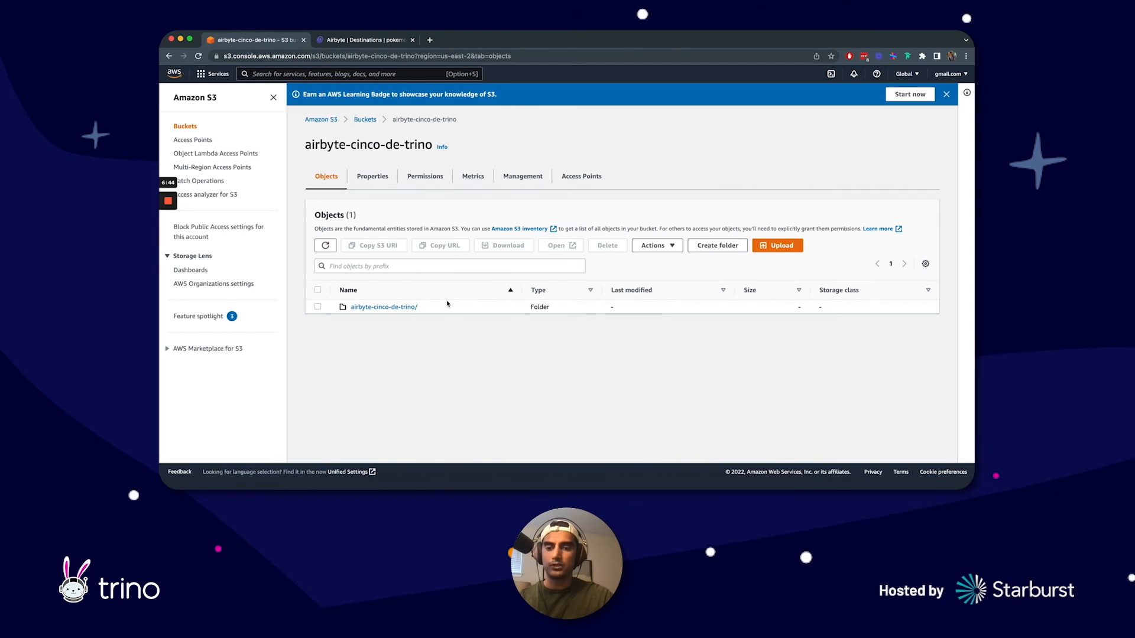
left_click(364, 40)
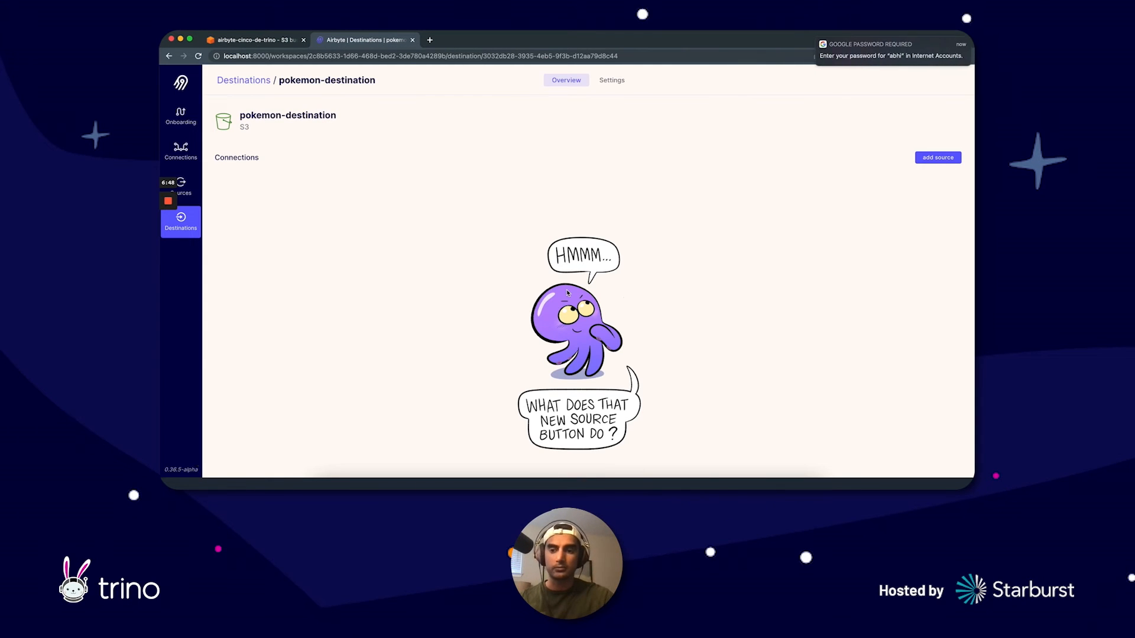
left_click(814, 37)
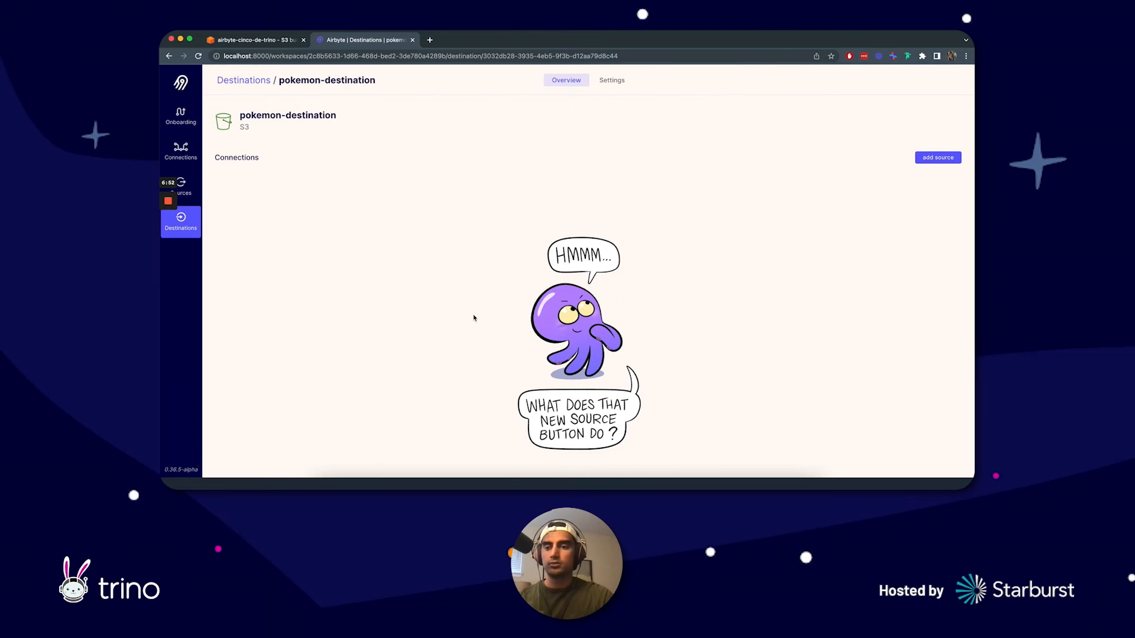
Step: Start a new connection and use the existing source cinco-de-trino-pokemon
left_click(184, 153)
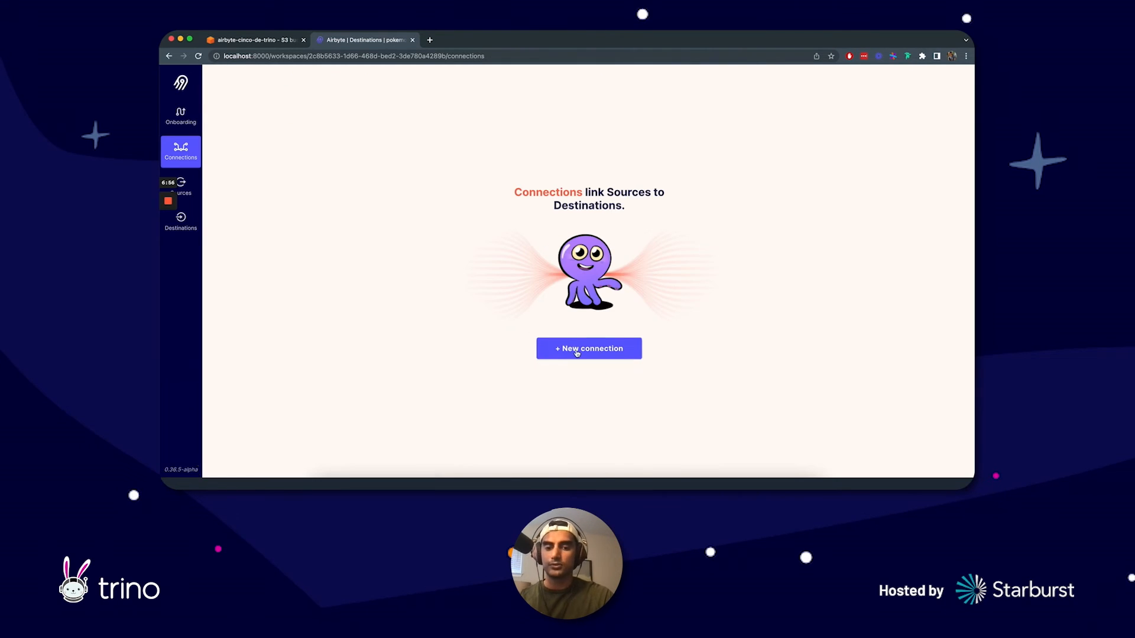
left_click(556, 349)
left_click(550, 172)
left_click(525, 192)
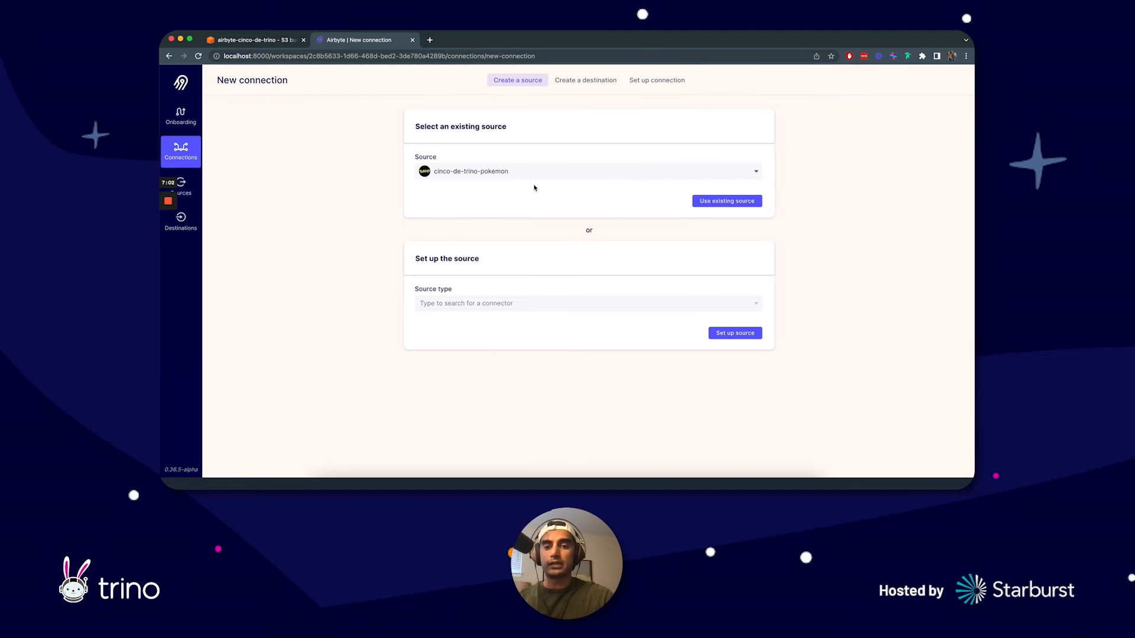
left_click(756, 202)
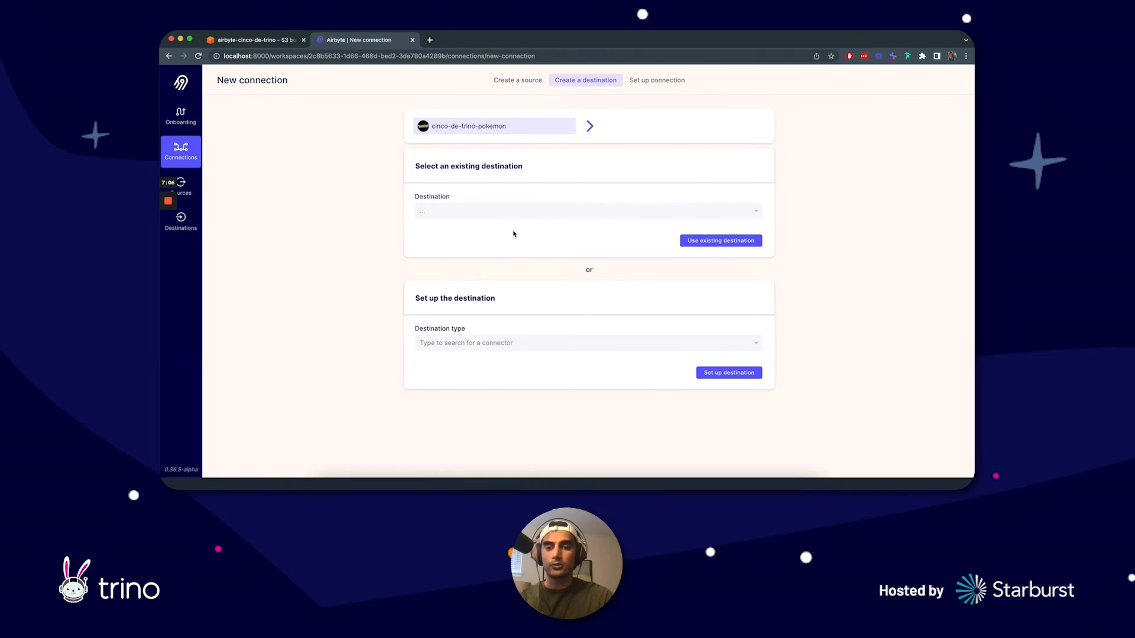
Step: Use the existing destination pokemon-destination for the new connection
left_click(491, 217)
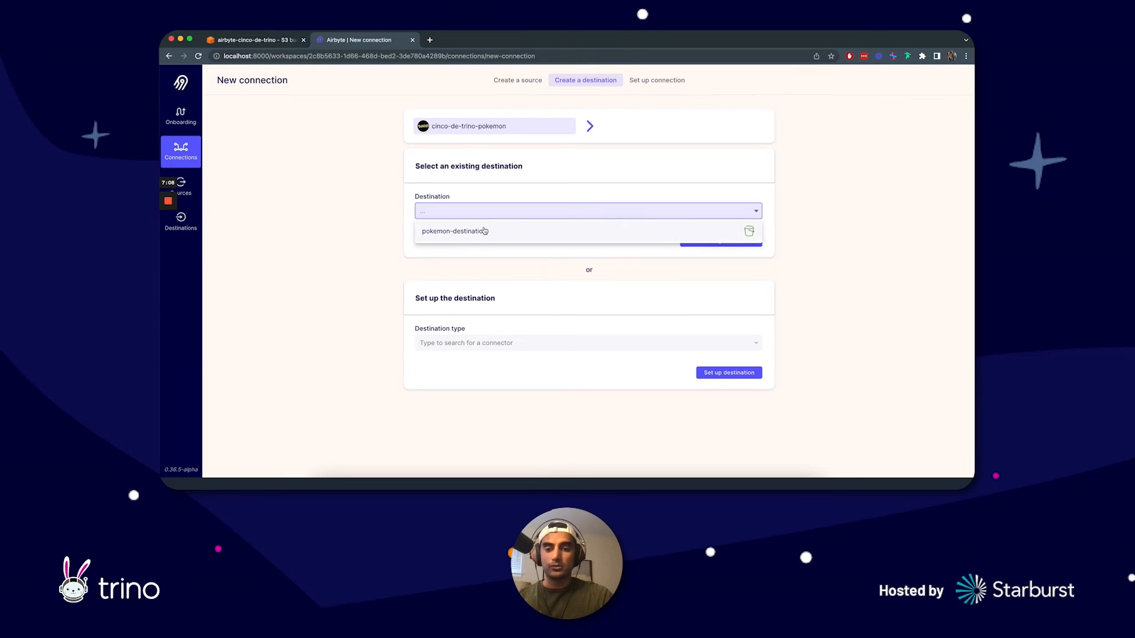
left_click(491, 231)
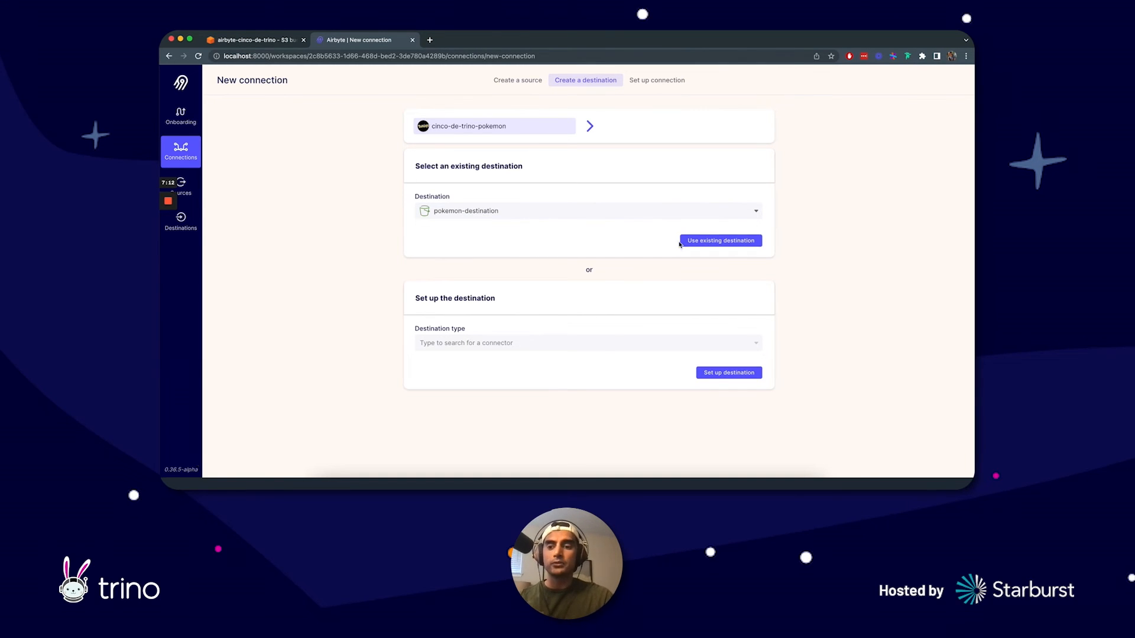
left_click(702, 245)
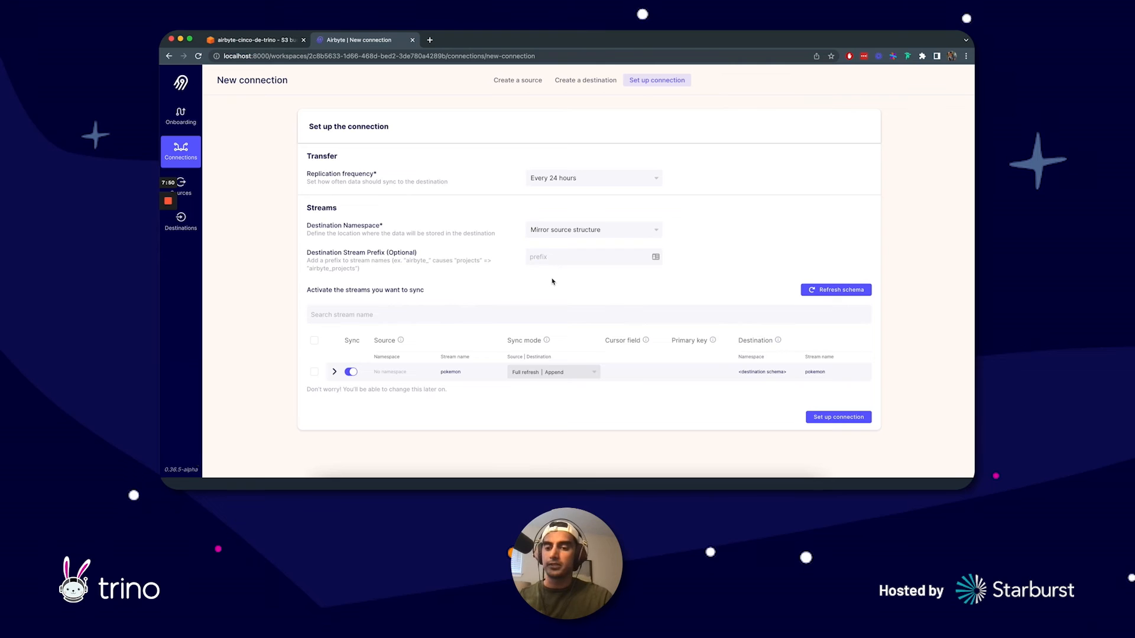
Step: Review the destination stream prefix setting and the sync mode options for the pokemon stream
left_click(547, 258)
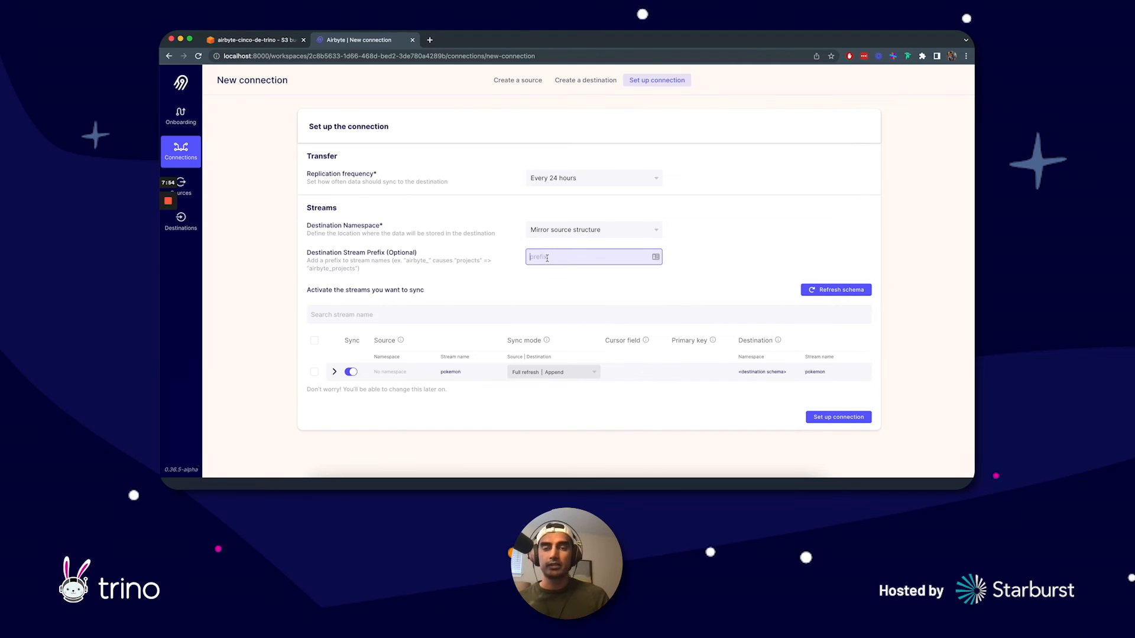
left_click(565, 286)
left_click(551, 373)
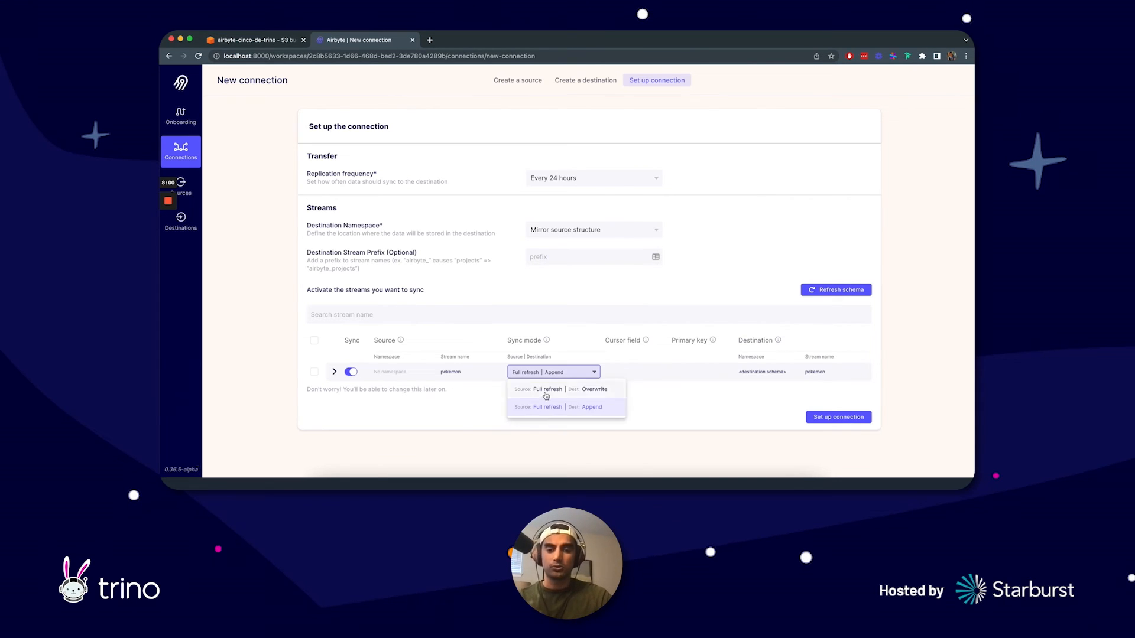
left_click(656, 393)
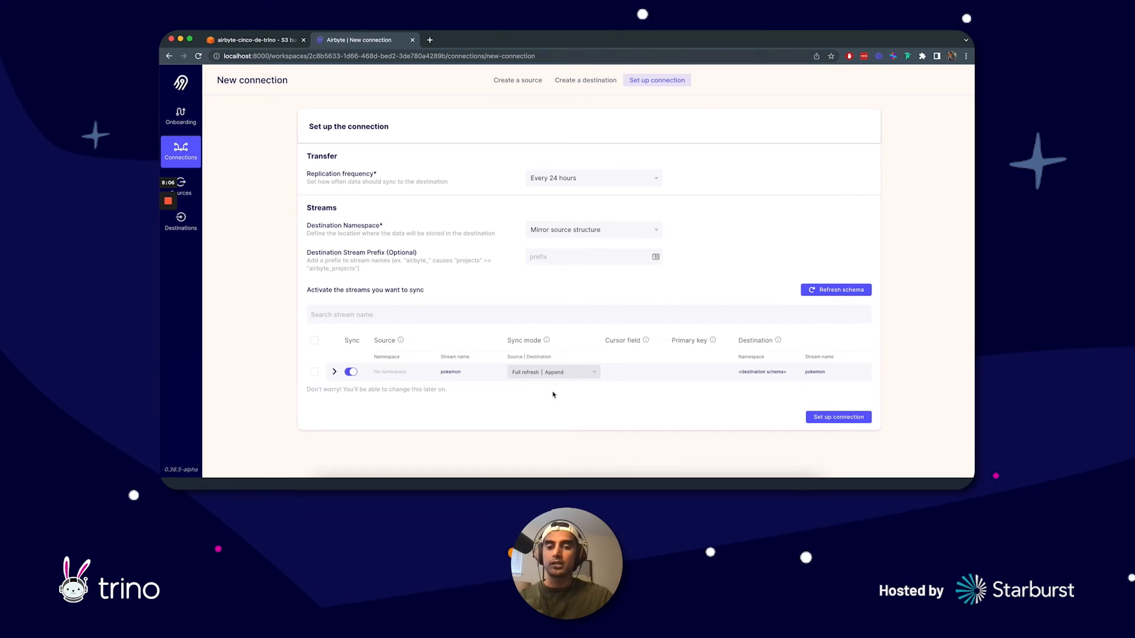
left_click(540, 374)
left_click(483, 417)
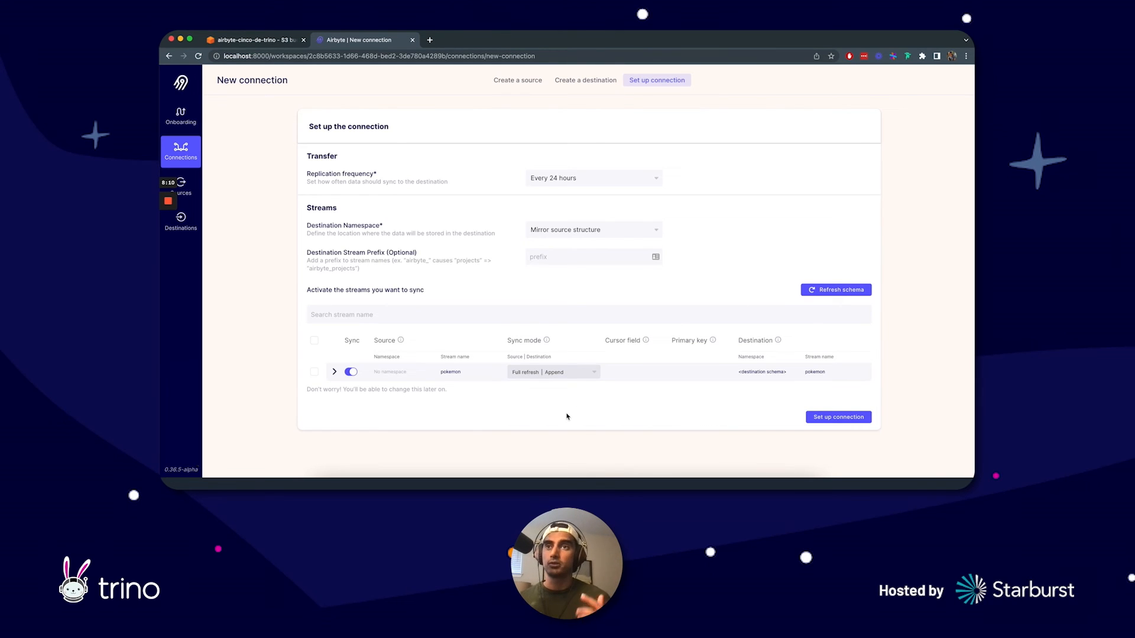
left_click(541, 374)
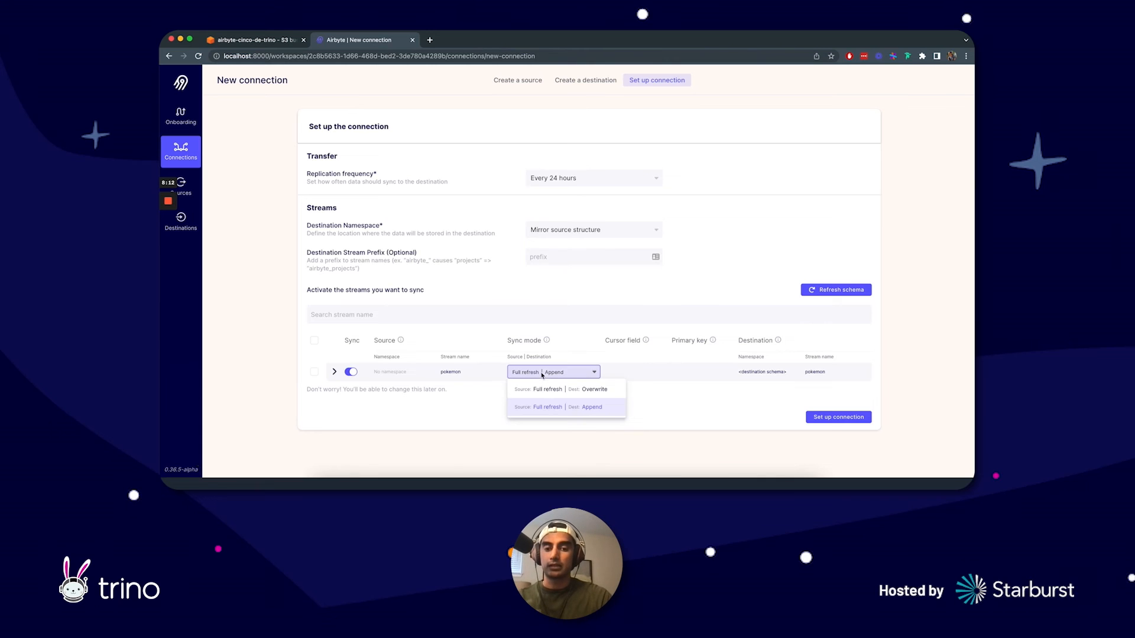
left_click(479, 412)
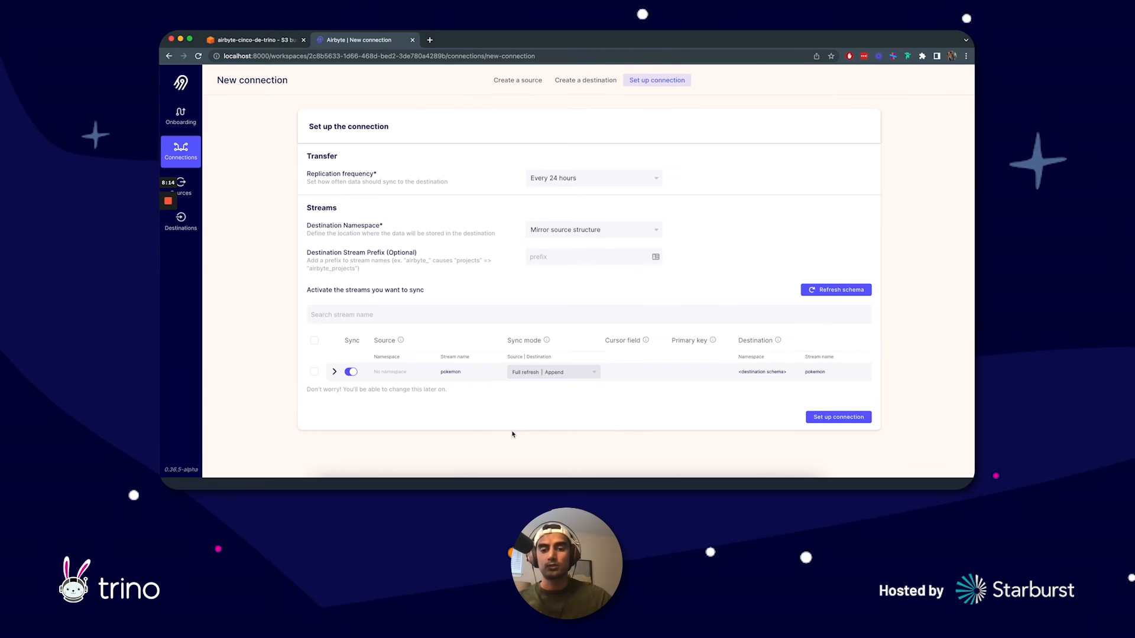
Step: Set up the connection with its current settings and start a manual sync
left_click(808, 419)
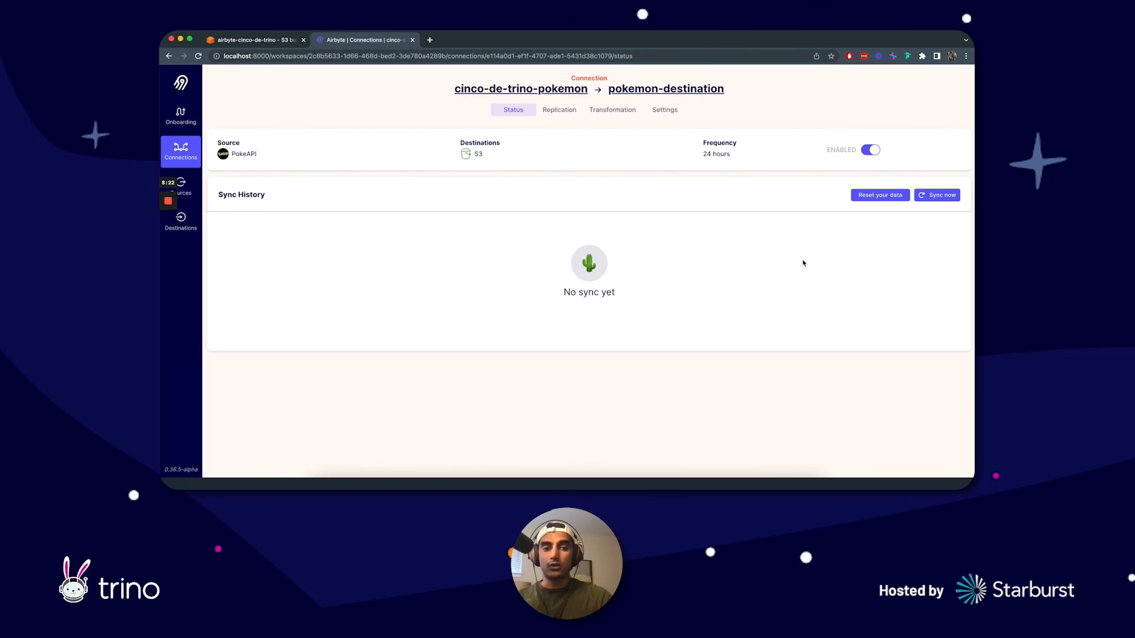
left_click(942, 196)
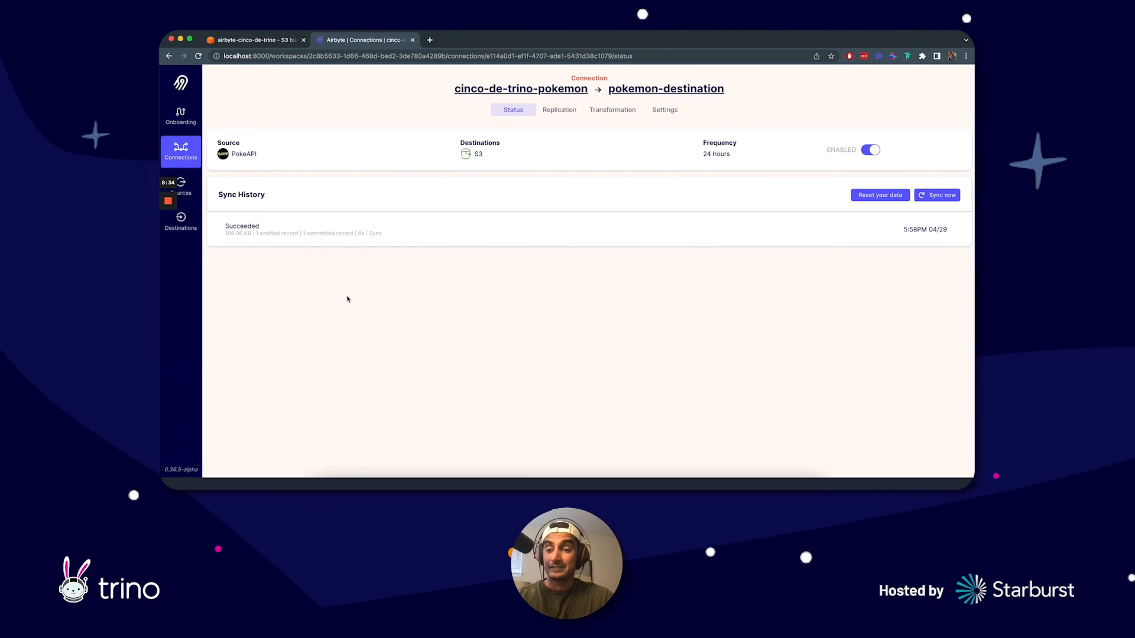
Step: Switch to the Amazon S3 bucket and open the synced CSV object inside airbyte-cinco-de-trino/raw/pokemon/
left_click(271, 41)
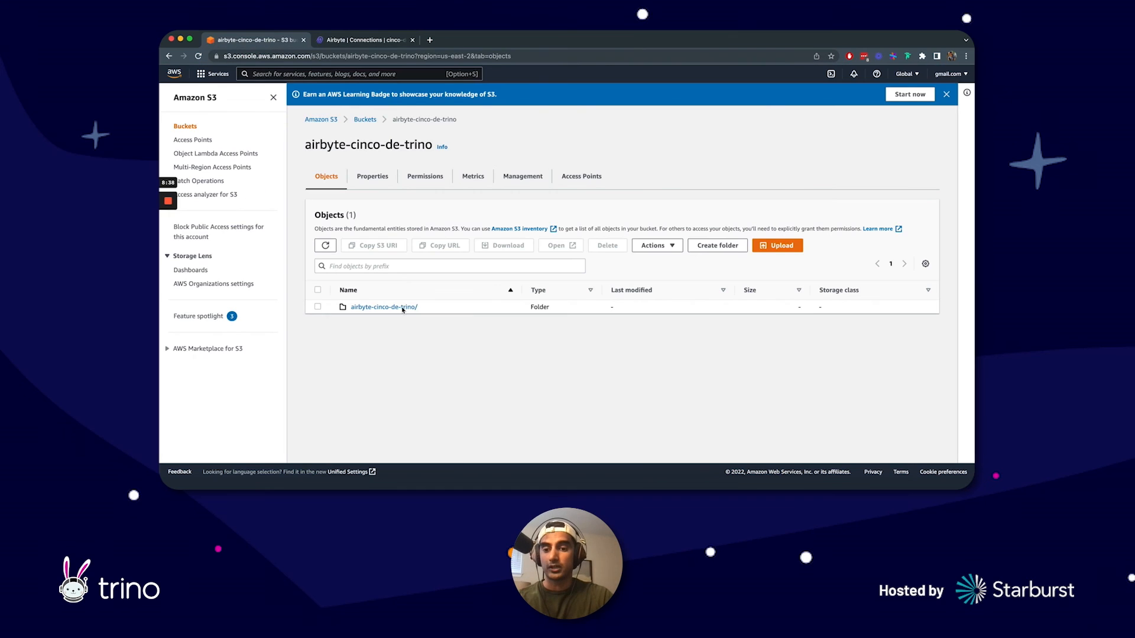
left_click(366, 308)
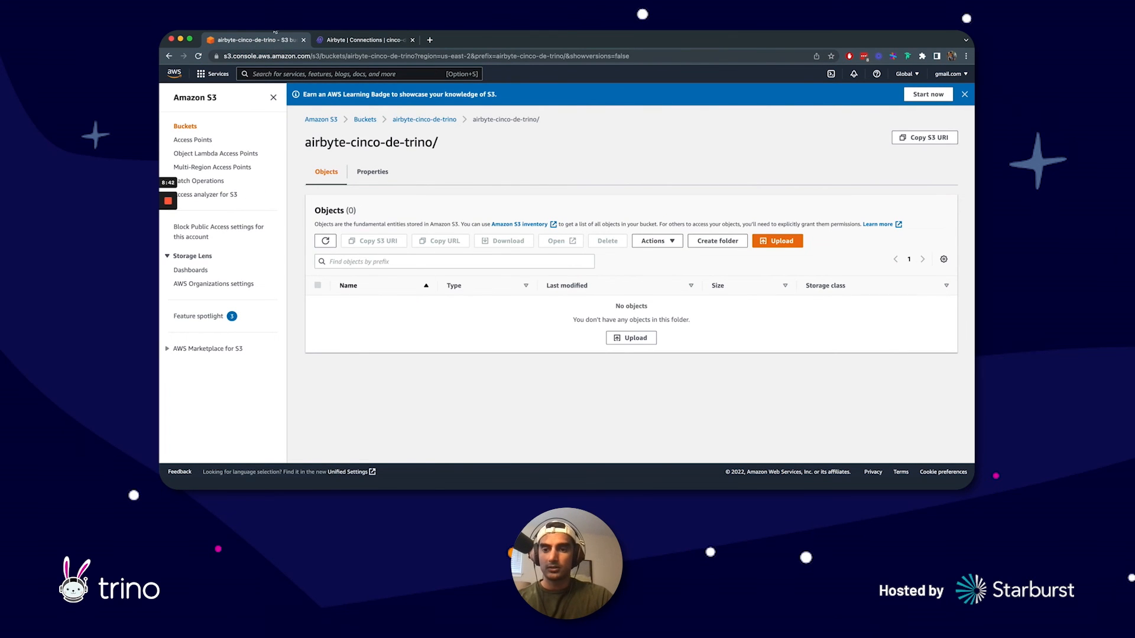
left_click(199, 56)
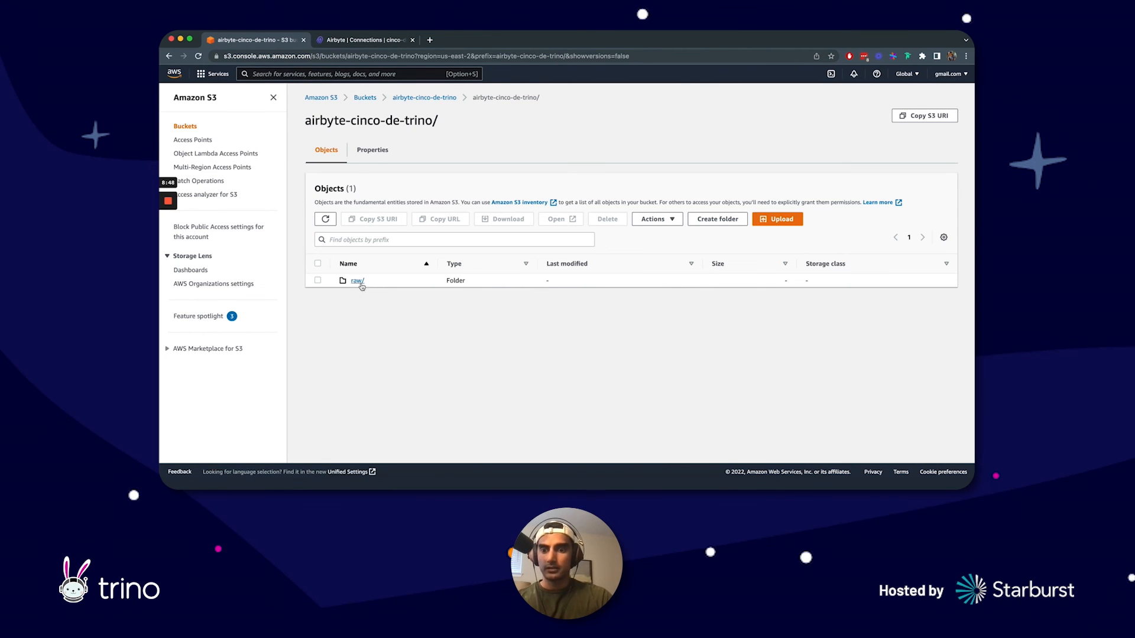
left_click(357, 281)
left_click(368, 281)
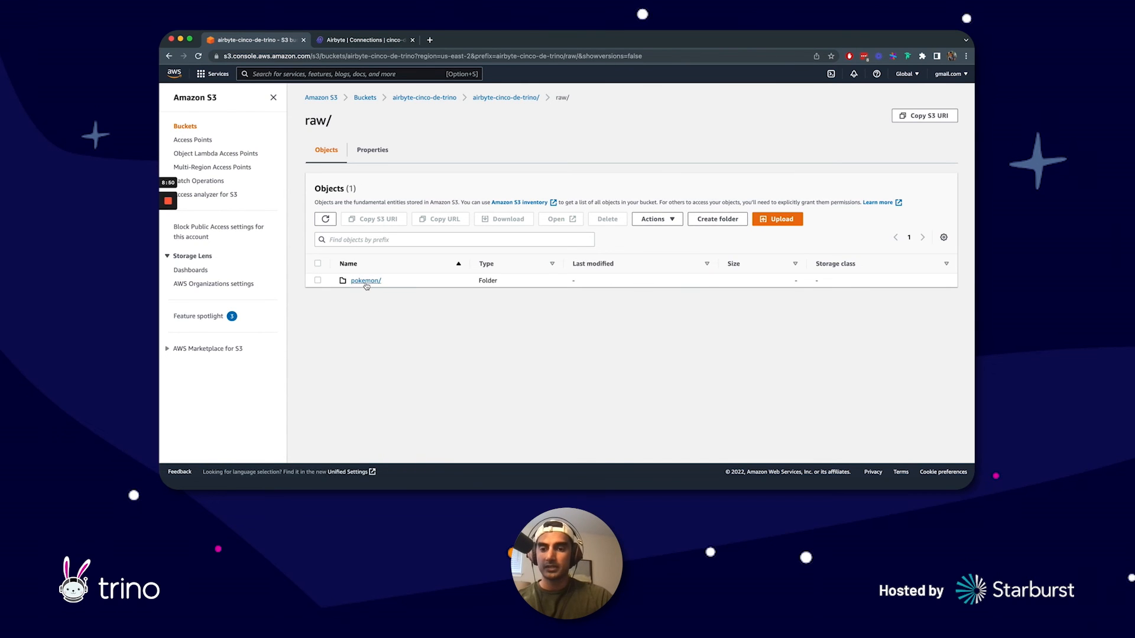
left_click(370, 283)
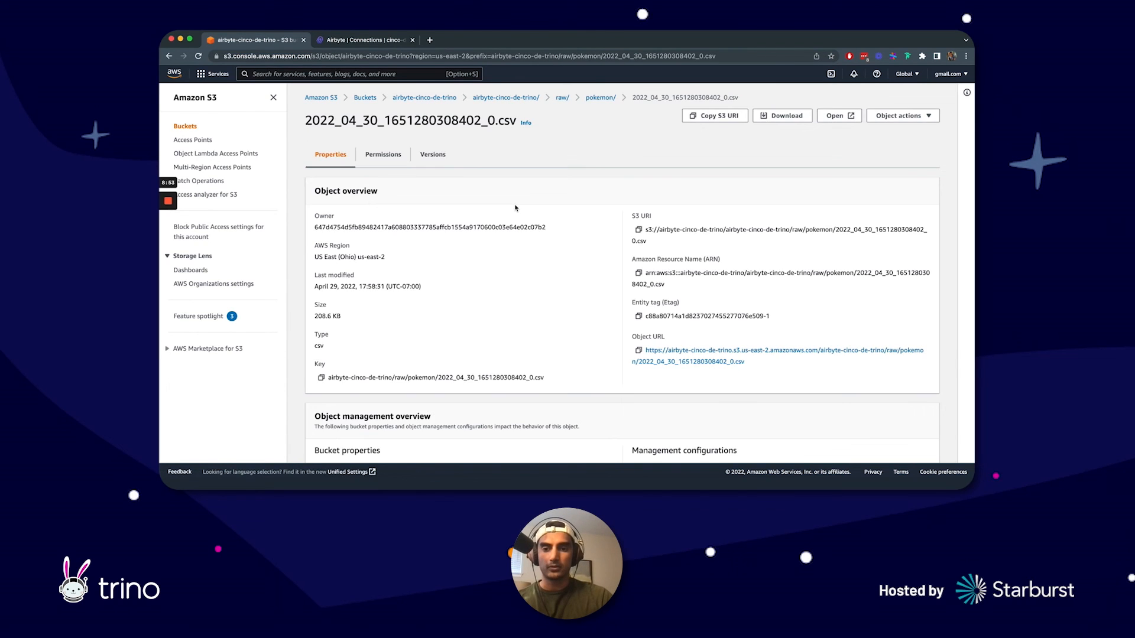
left_click(782, 116)
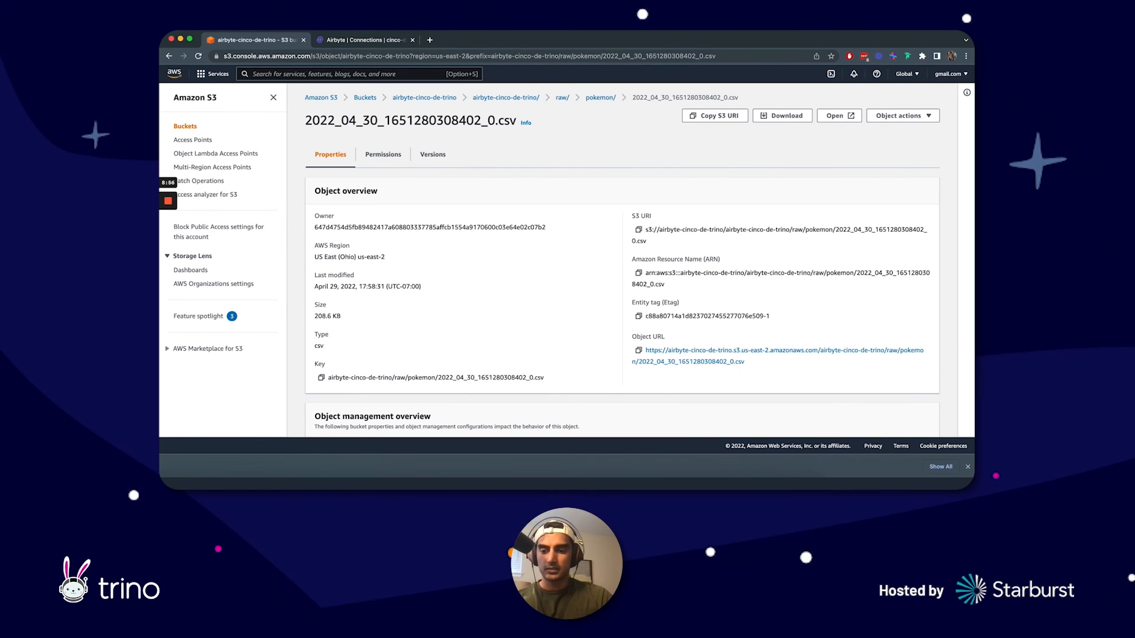
key("super+Tab")
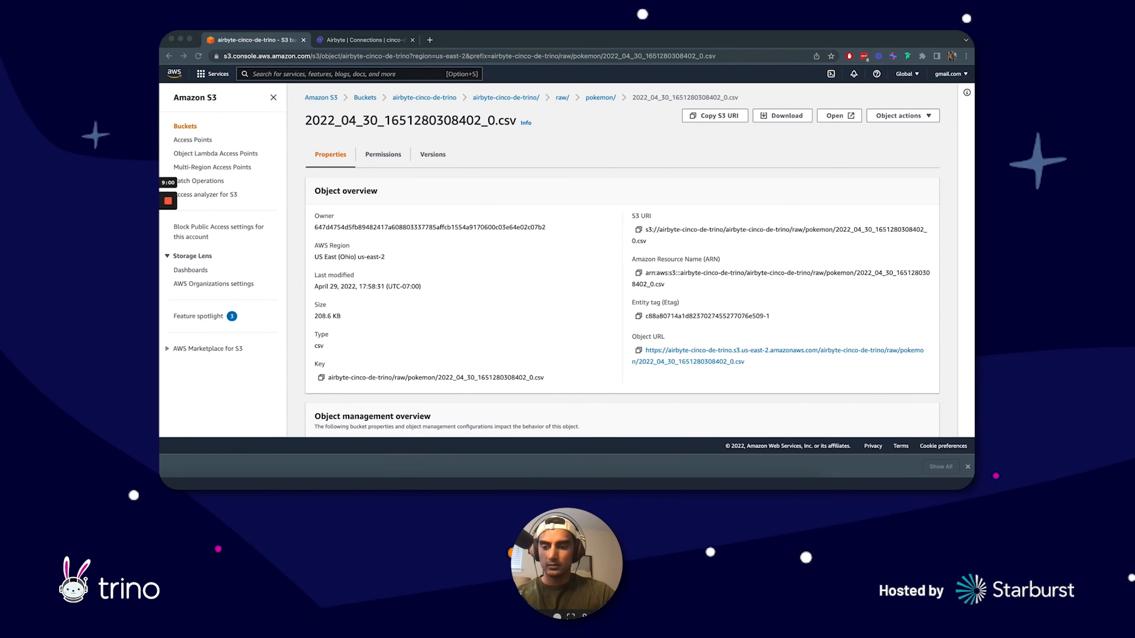
key("super+Tab")
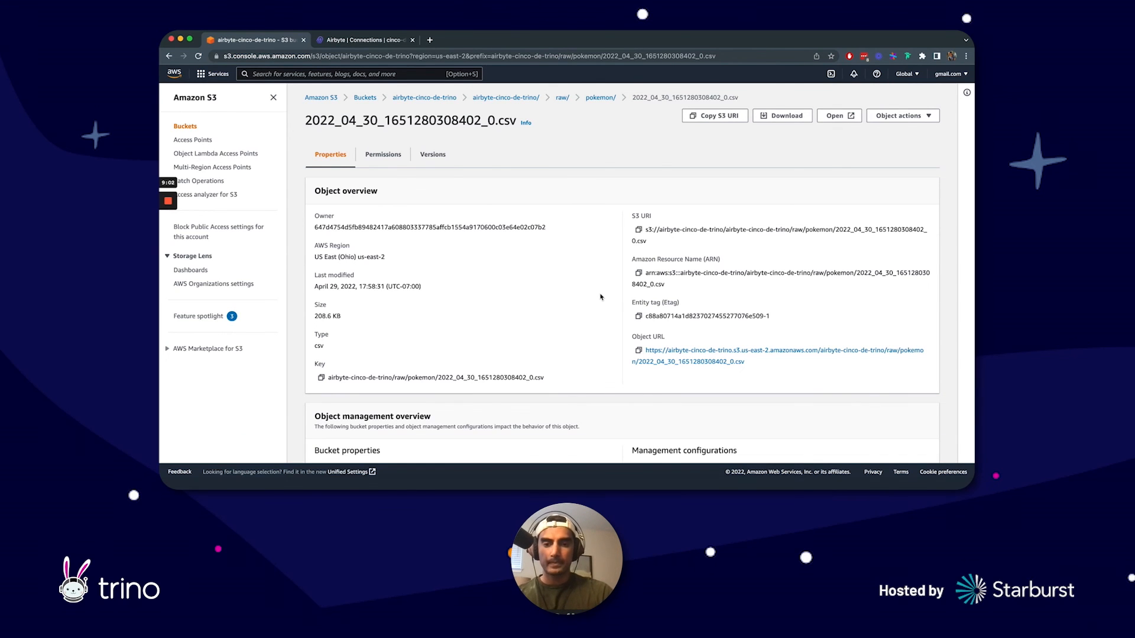
key("super+Tab")
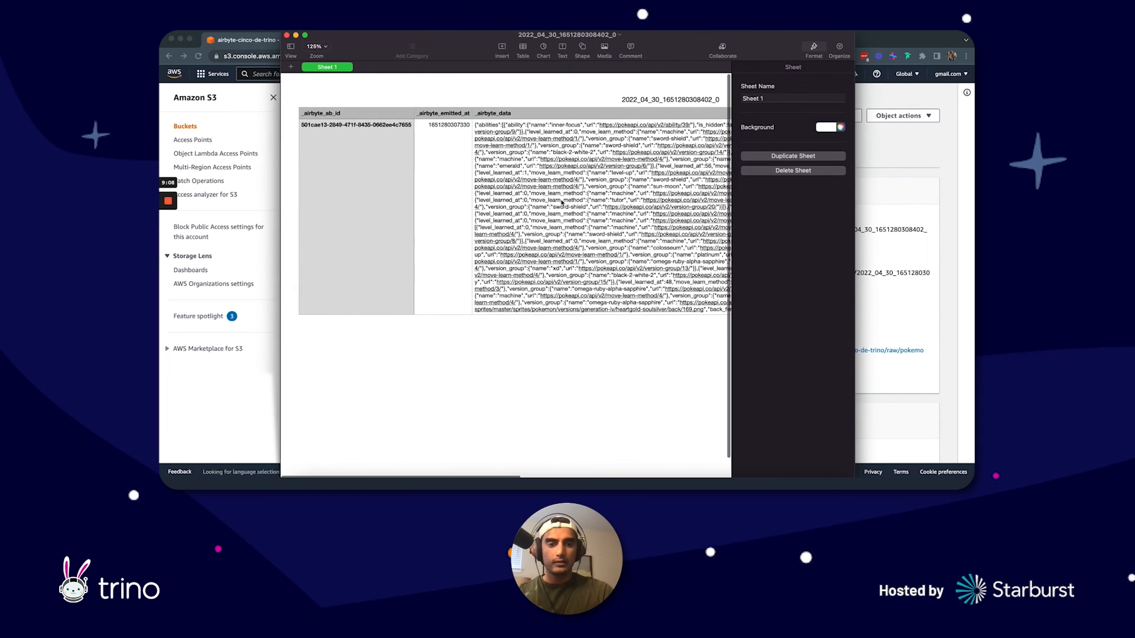
Step: Examine the _airbyte_ab_id, _airbyte_emitted_at and _airbyte_data columns of the downloaded CSV, and close the spreadsheet
scroll(562, 203, "right", 6)
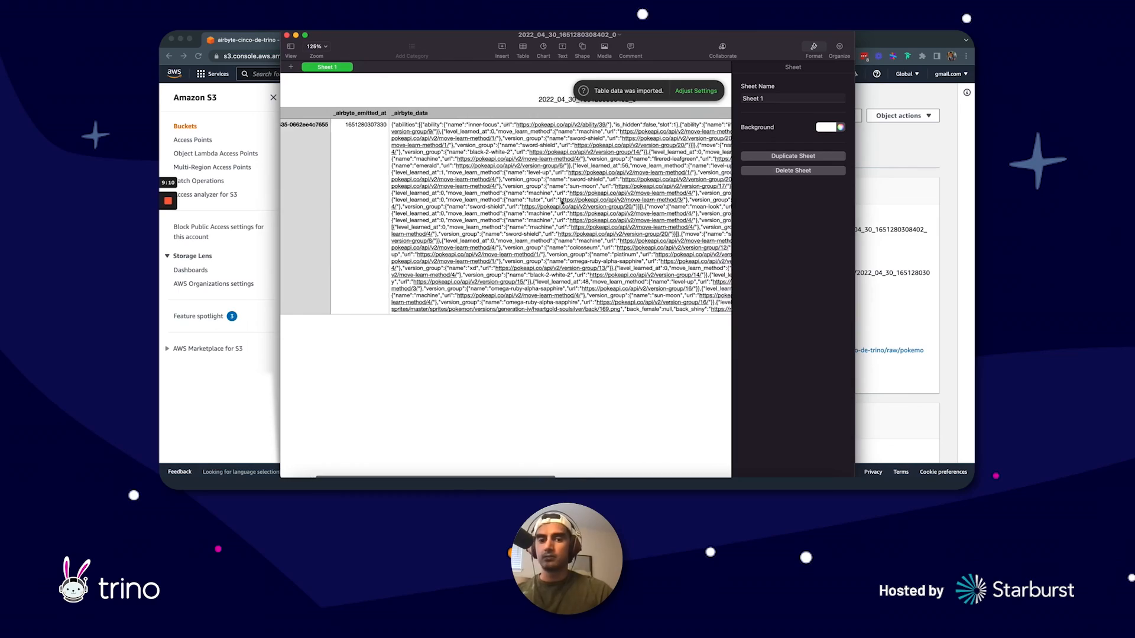
scroll(562, 202, "right", 6)
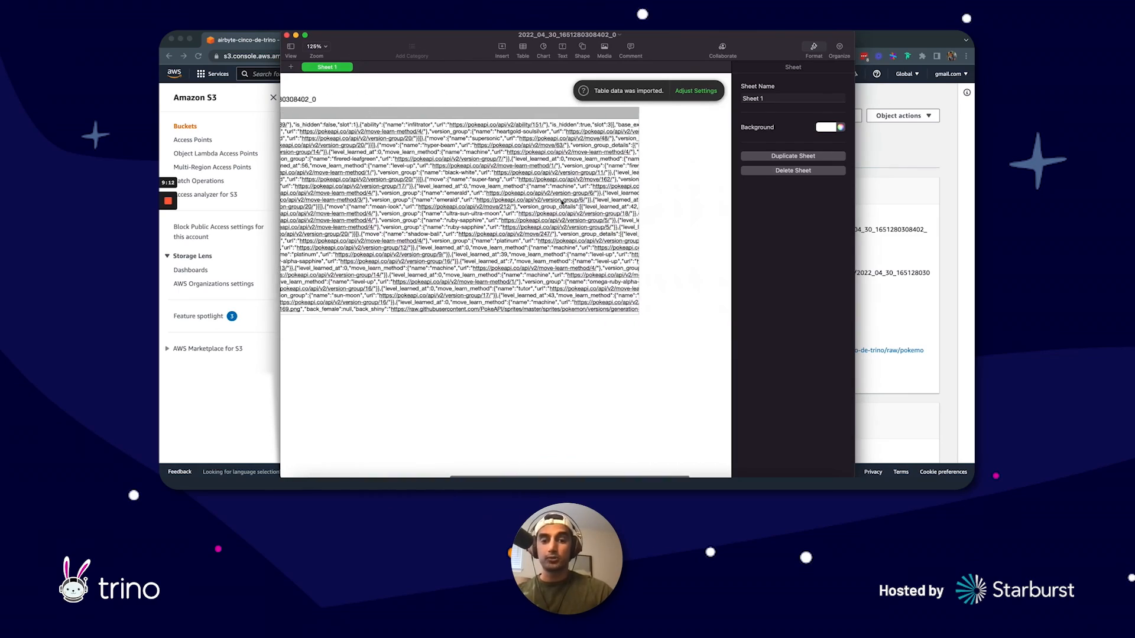
scroll(561, 203, "left", 8)
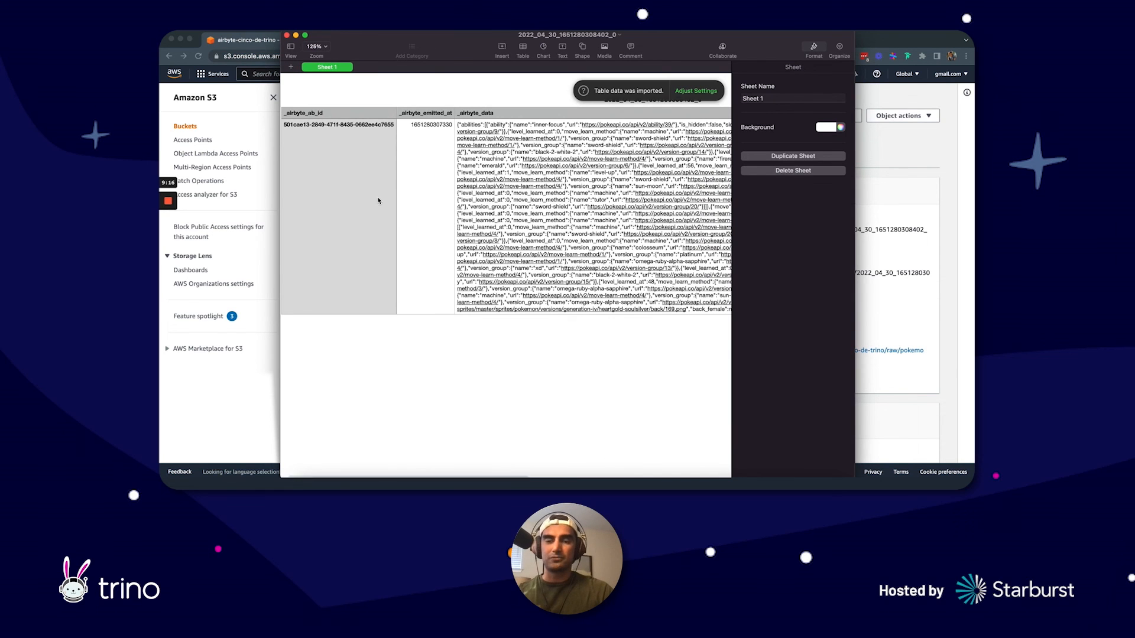
scroll(375, 204, "right", 4)
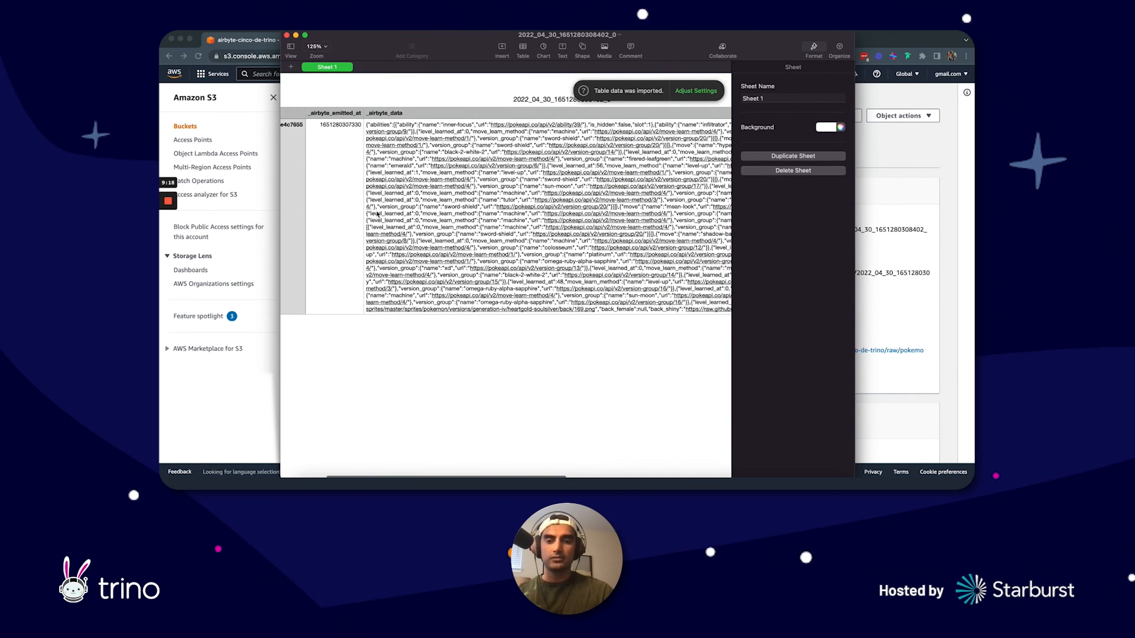
scroll(378, 213, "left", 4)
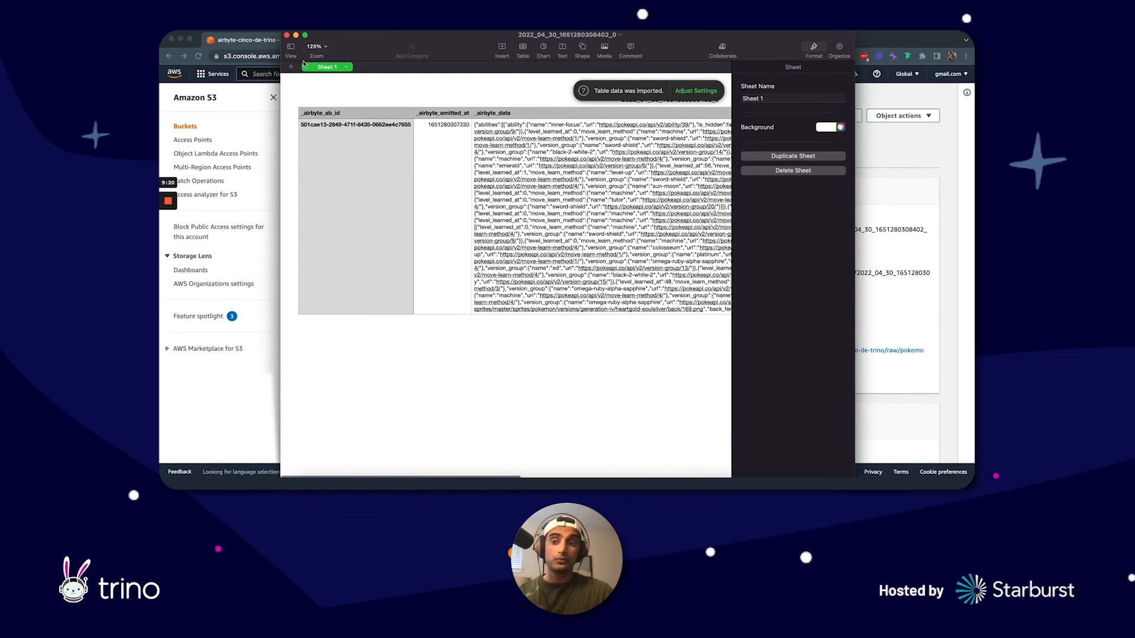
left_click(287, 35)
Step: Switch back to Airbyte, begin a new source of type Salesforce and review its setup fields
left_click(352, 40)
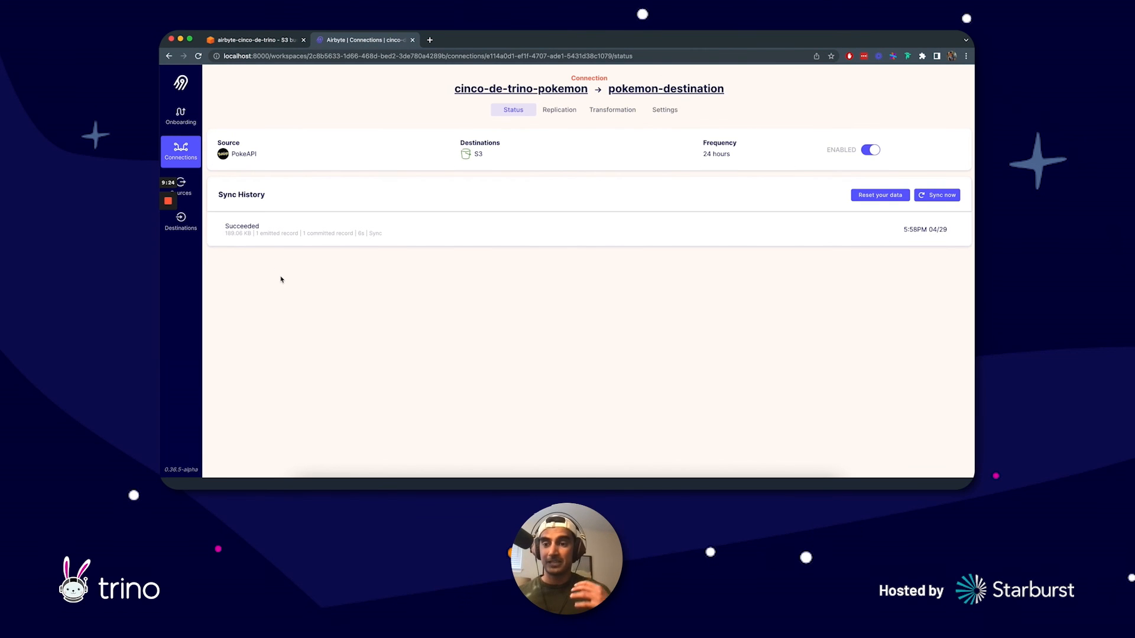
left_click(193, 184)
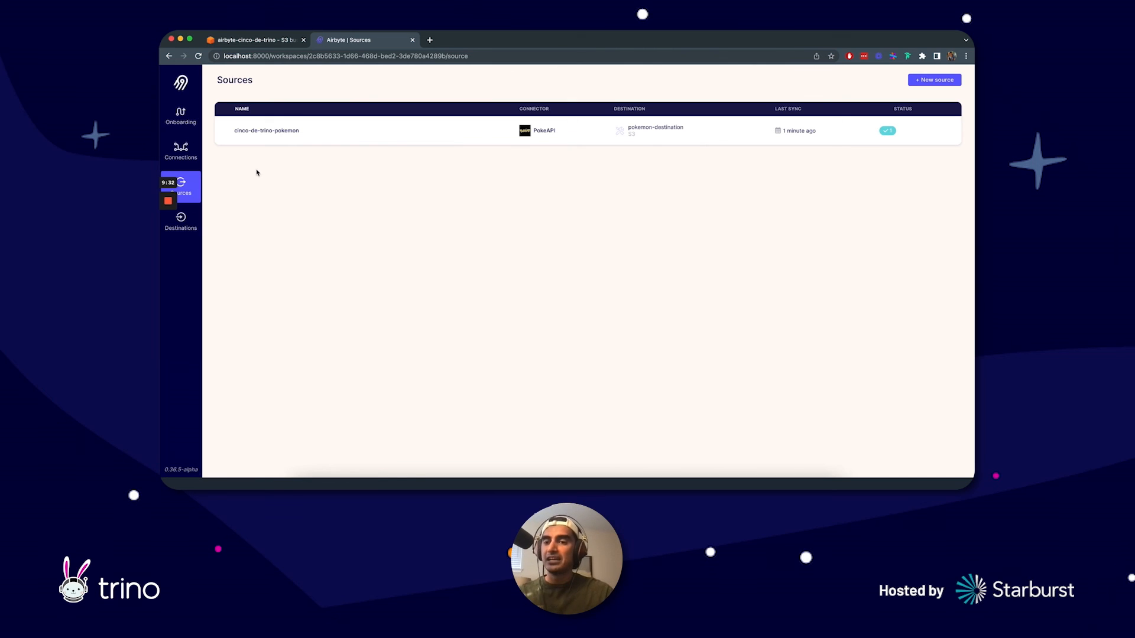
left_click(934, 79)
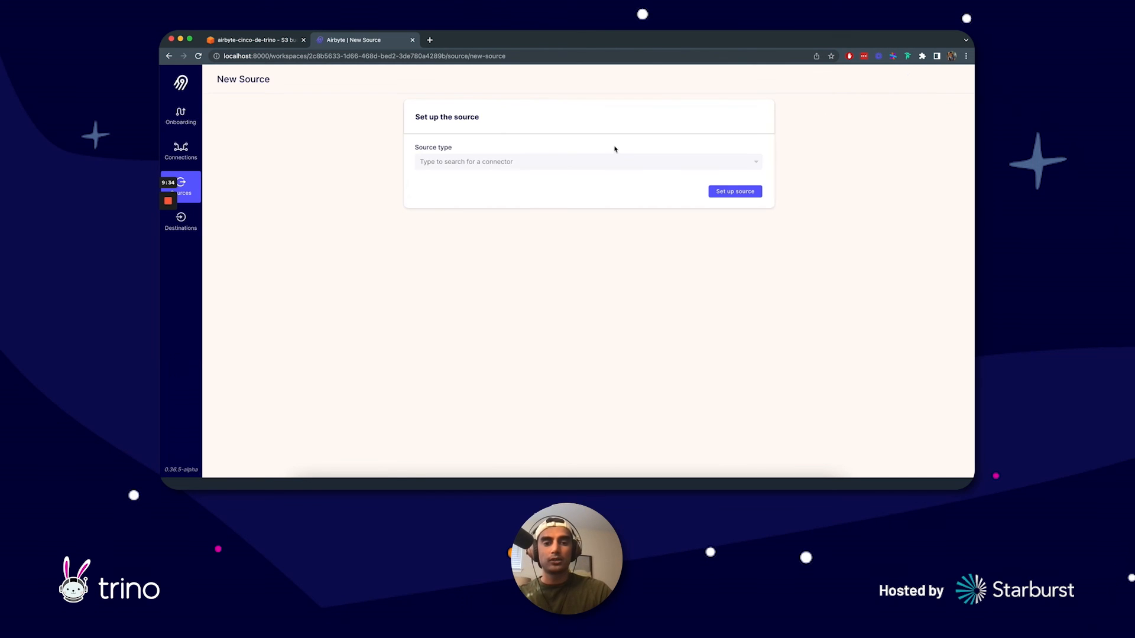
left_click(527, 167)
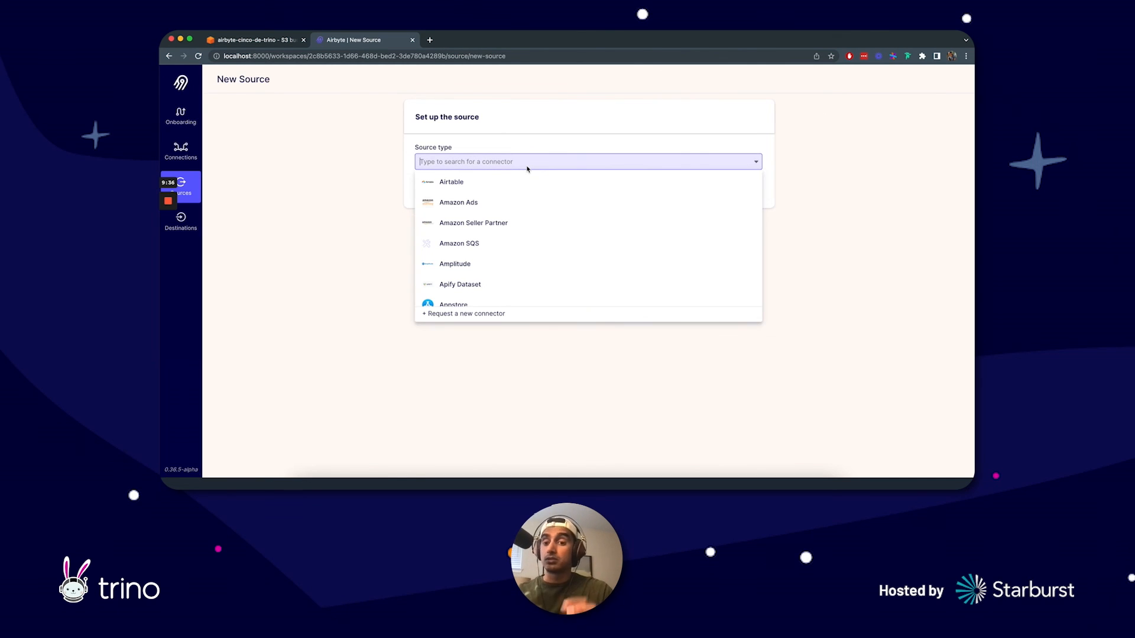
type("sales")
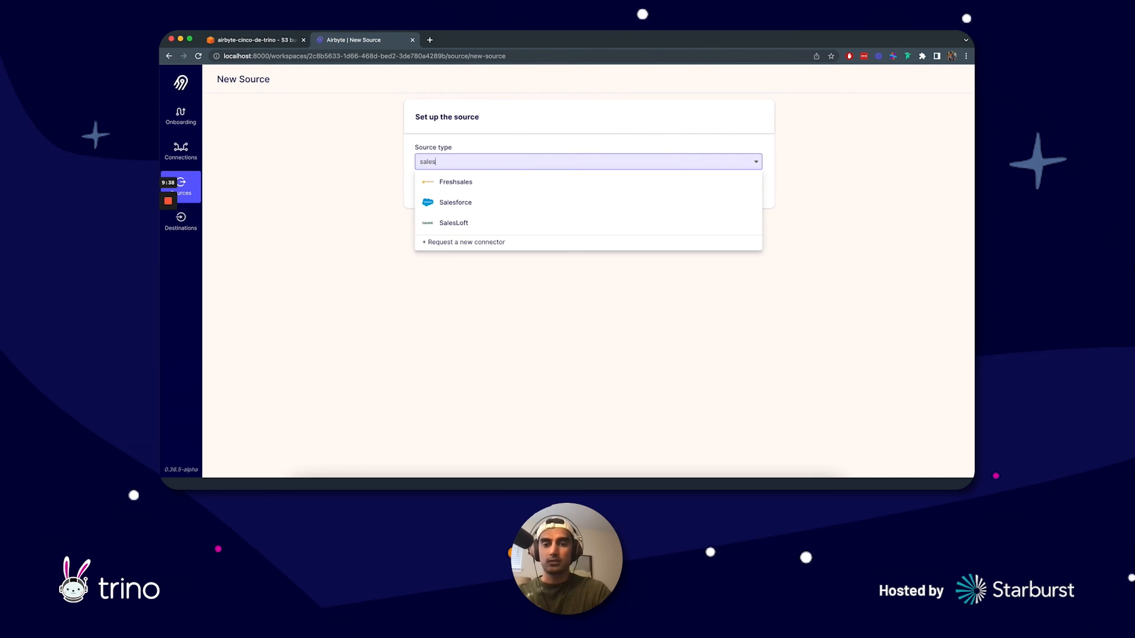
left_click(489, 204)
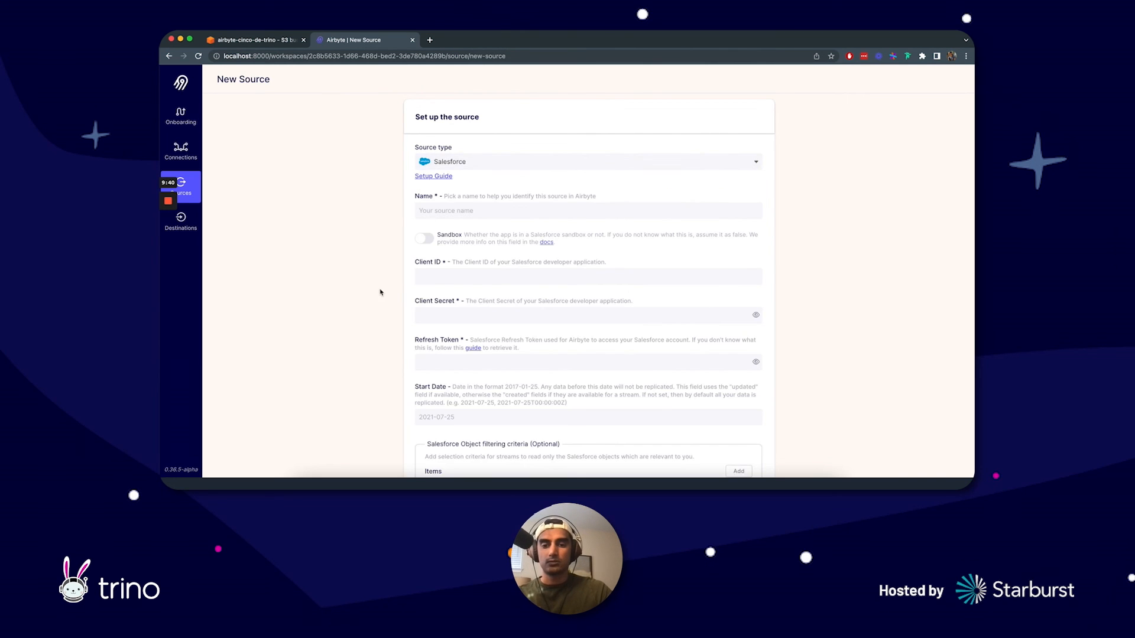
scroll(352, 289, "down", 2)
scroll(352, 289, "up", 2)
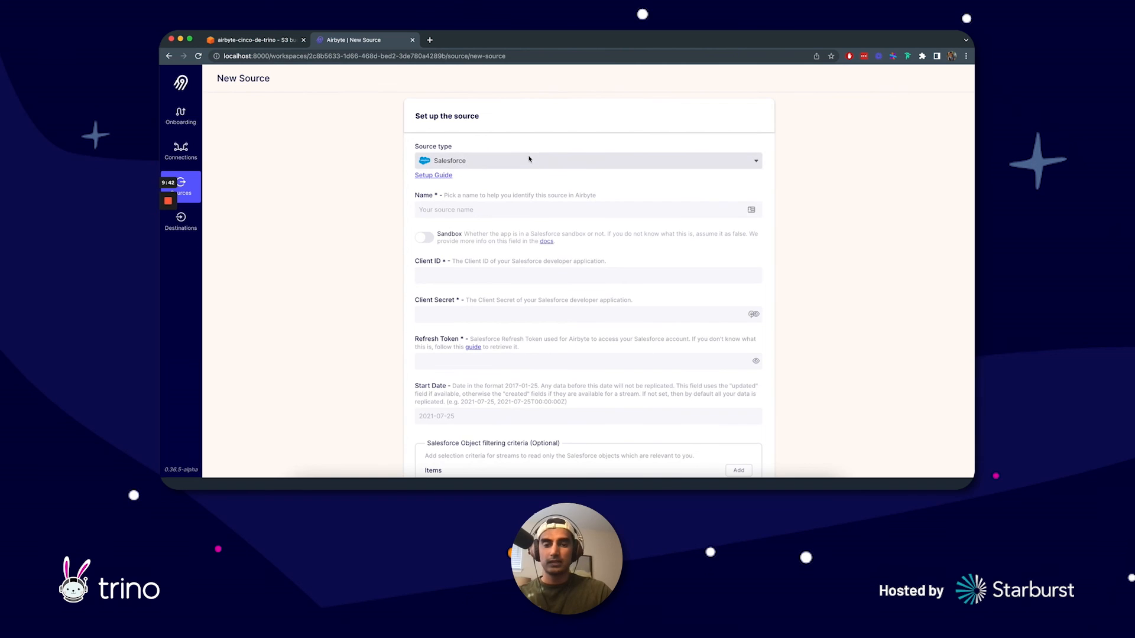
Step: Leave the Salesforce source form unsaved and view the lists of existing connections and sources
left_click(196, 162)
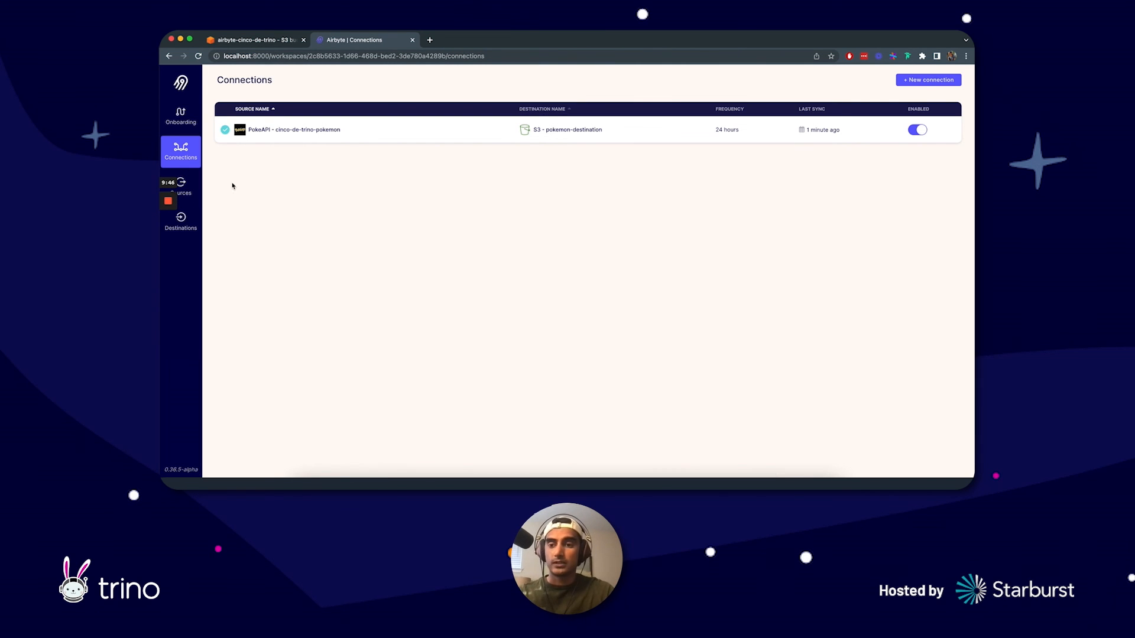
left_click(188, 185)
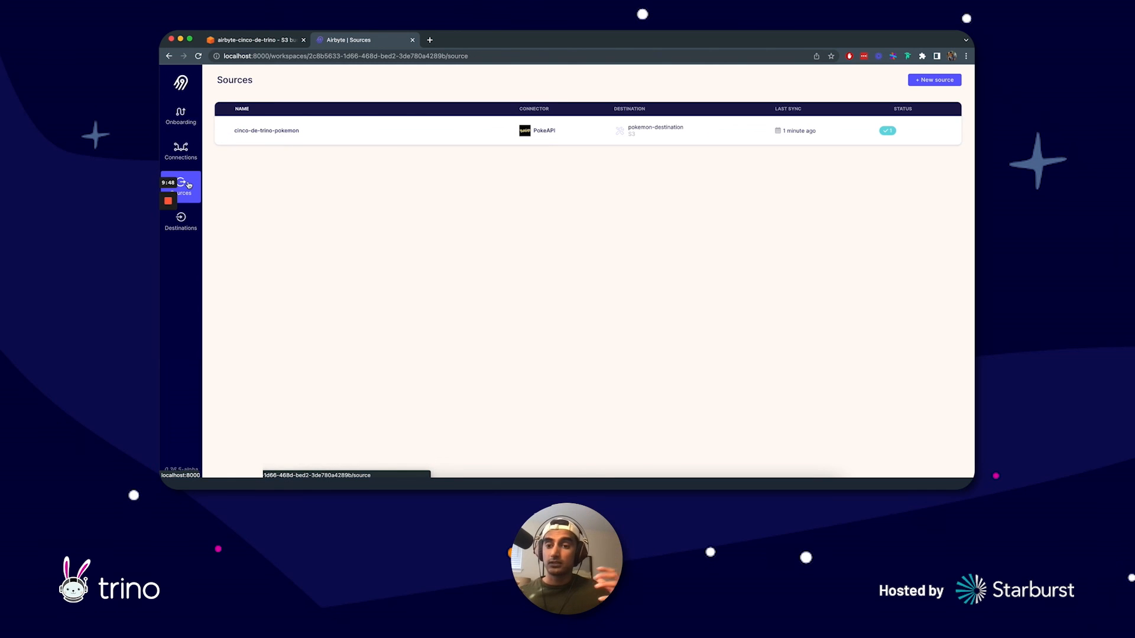